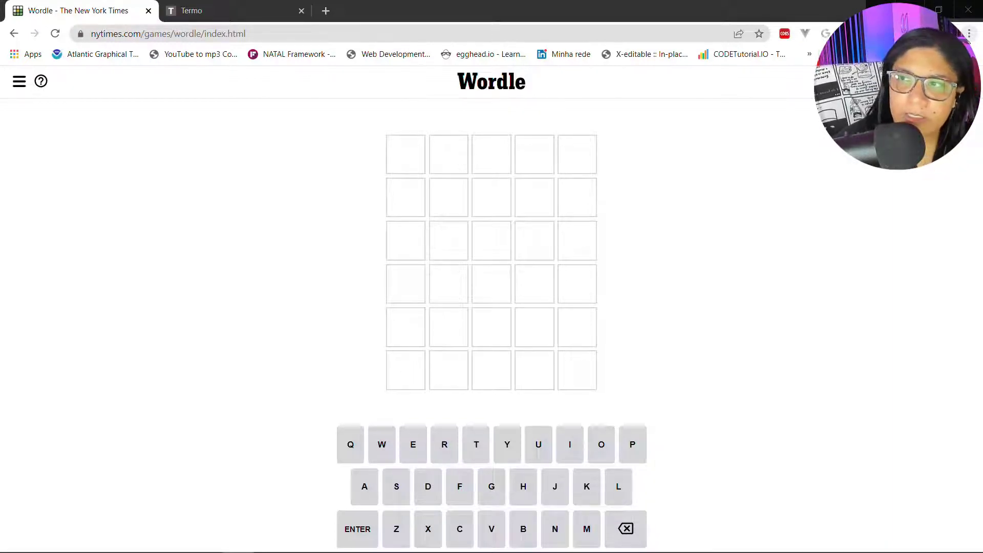
Step: Open DevTools from Chrome's menu below the Wordle page and clear the console
click(969, 33)
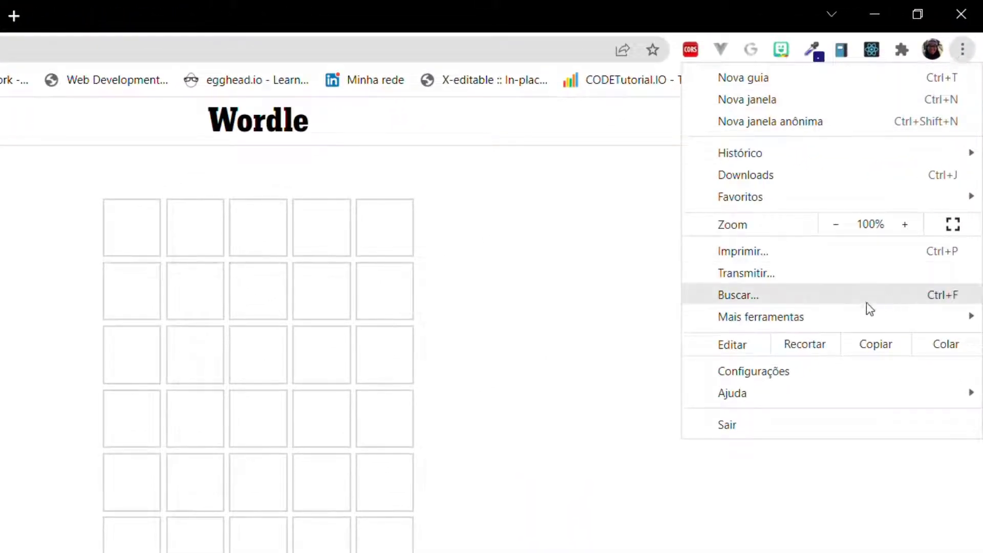
mouse_move(832, 215)
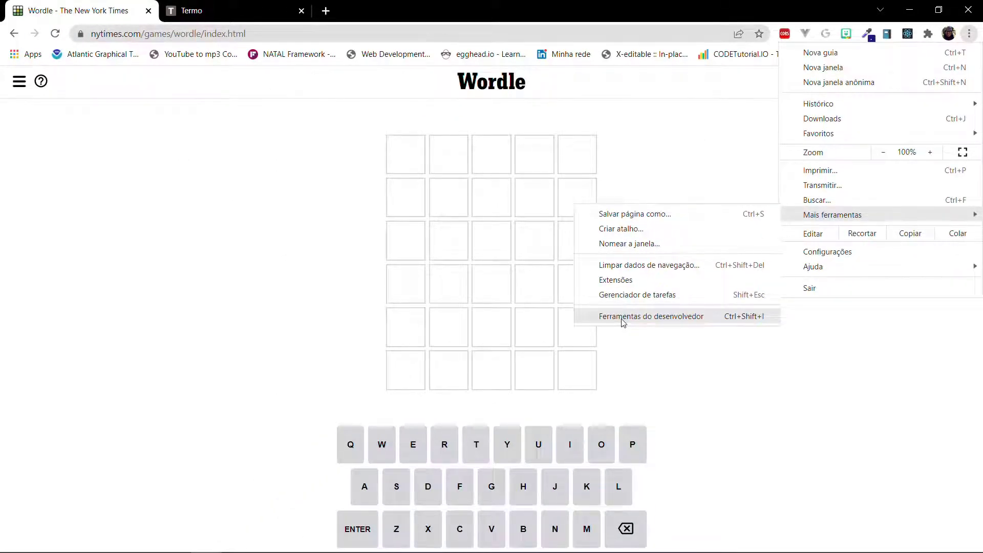
click(623, 317)
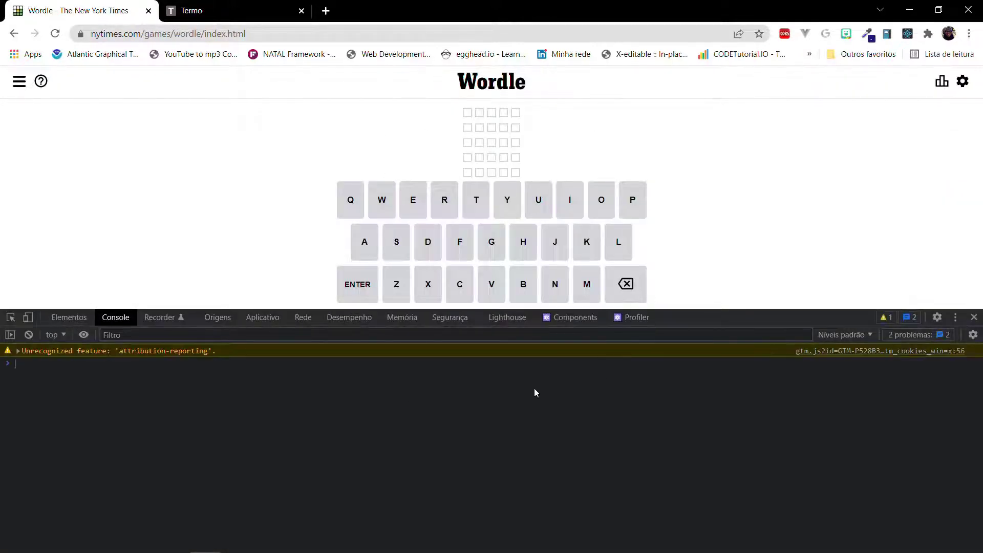
click(28, 334)
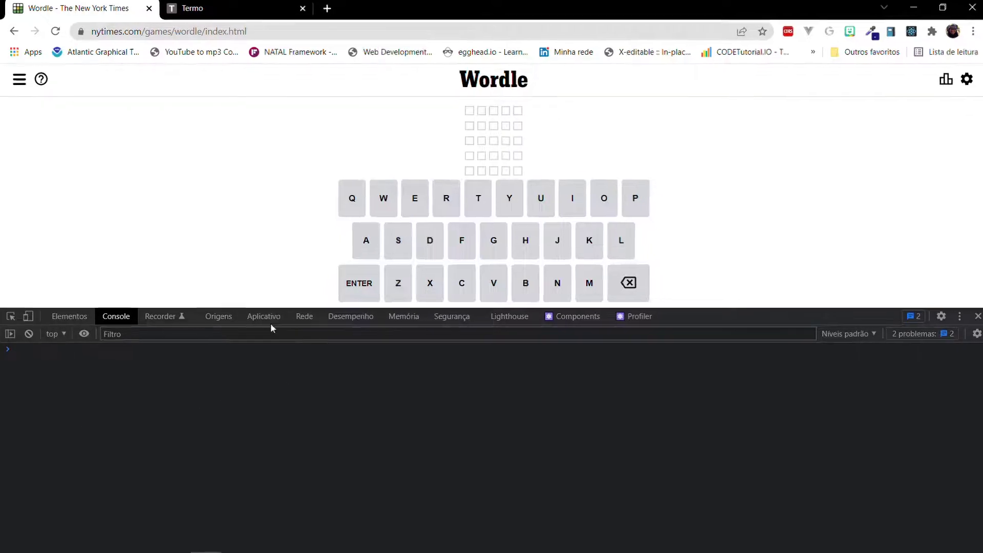
click(264, 322)
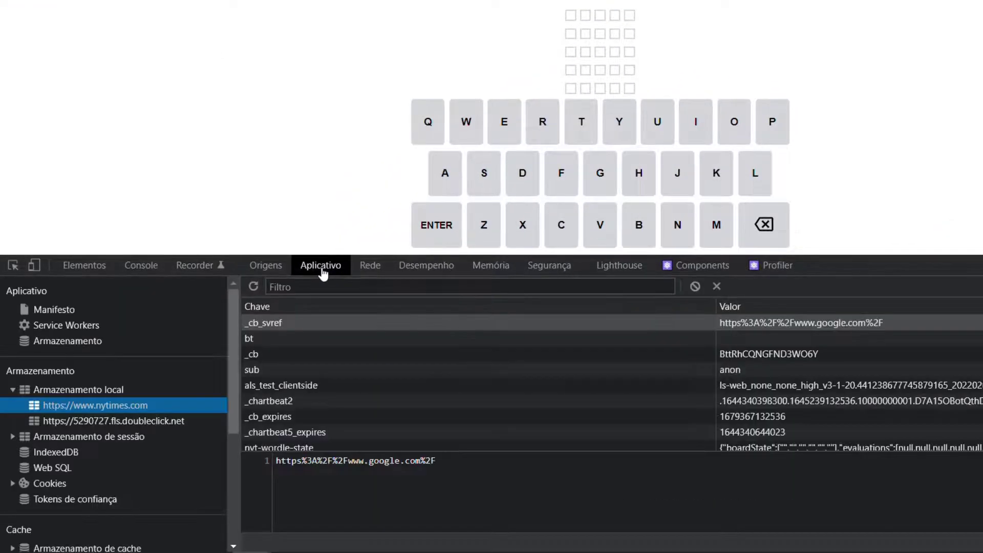
click(13, 389)
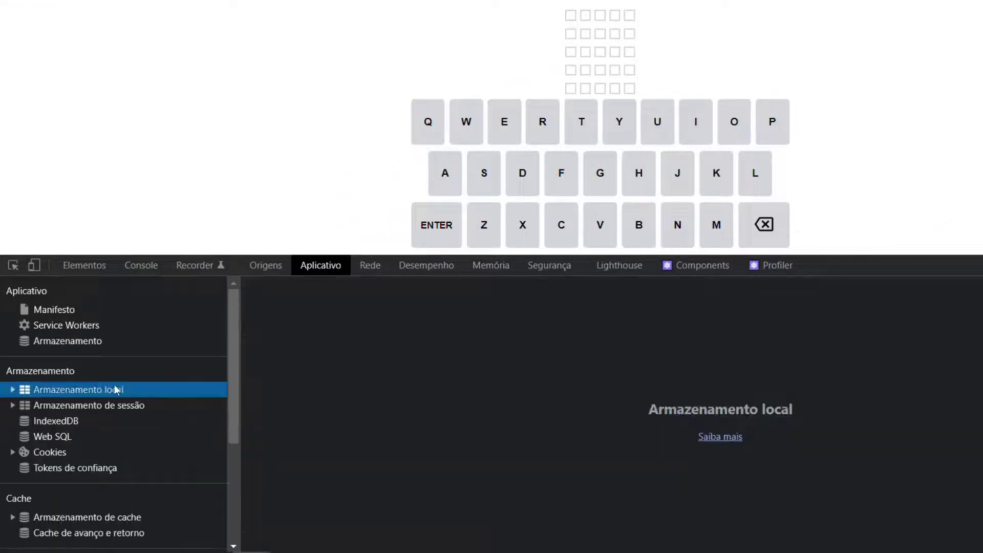
click(13, 389)
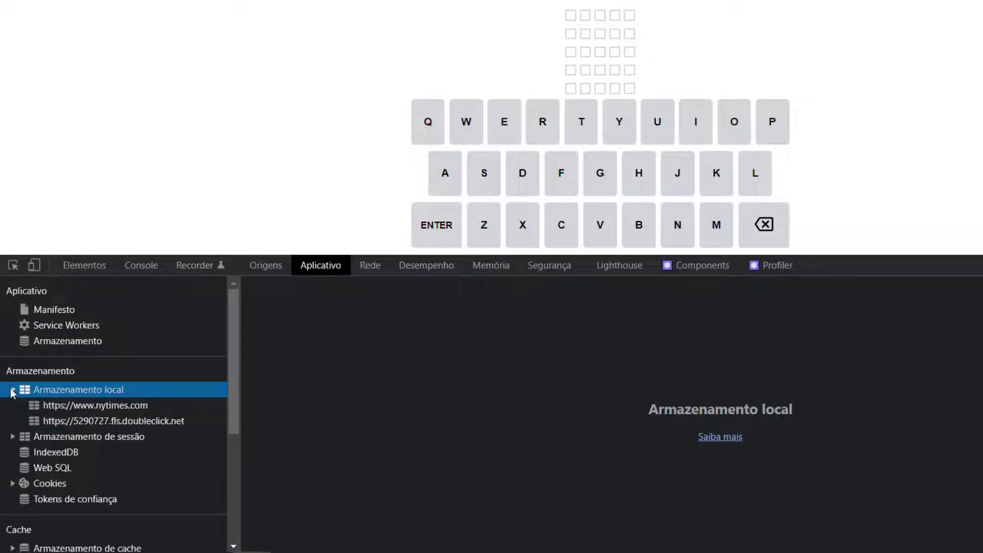
click(48, 406)
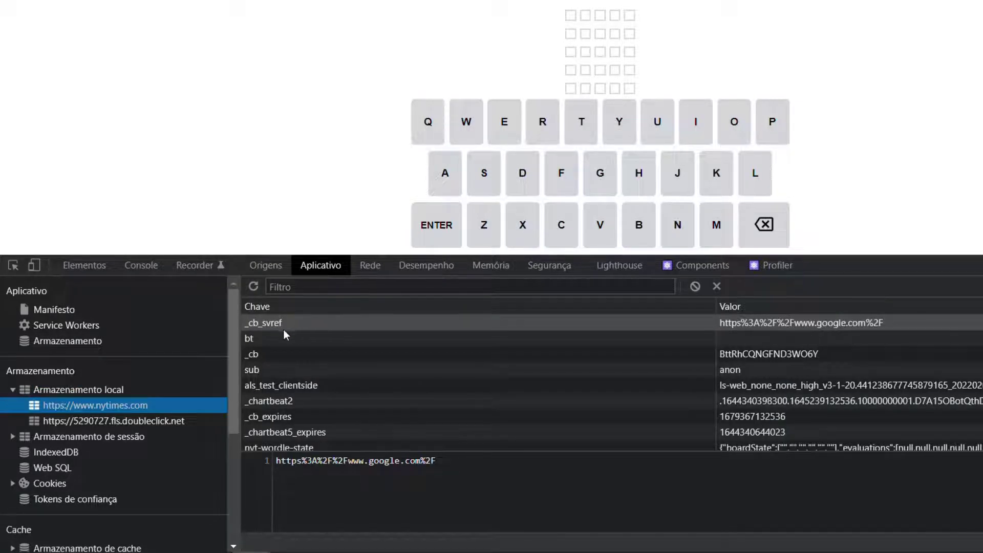
Step: Preview the _cb, iterate_hq and user_traits entries, ending on nyt-wordle-state's game data
click(757, 355)
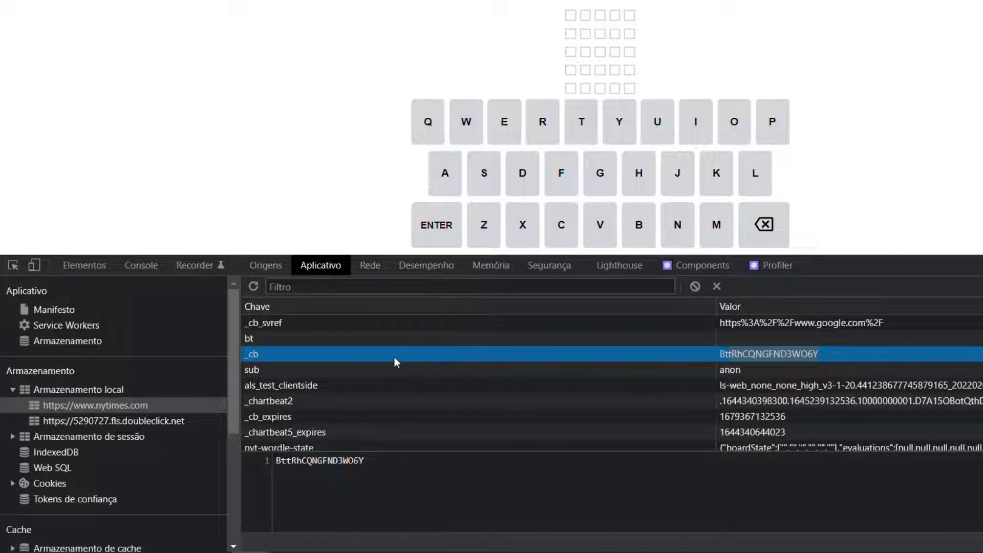
scroll(291, 353, down, 2)
scroll(291, 354, down, 1)
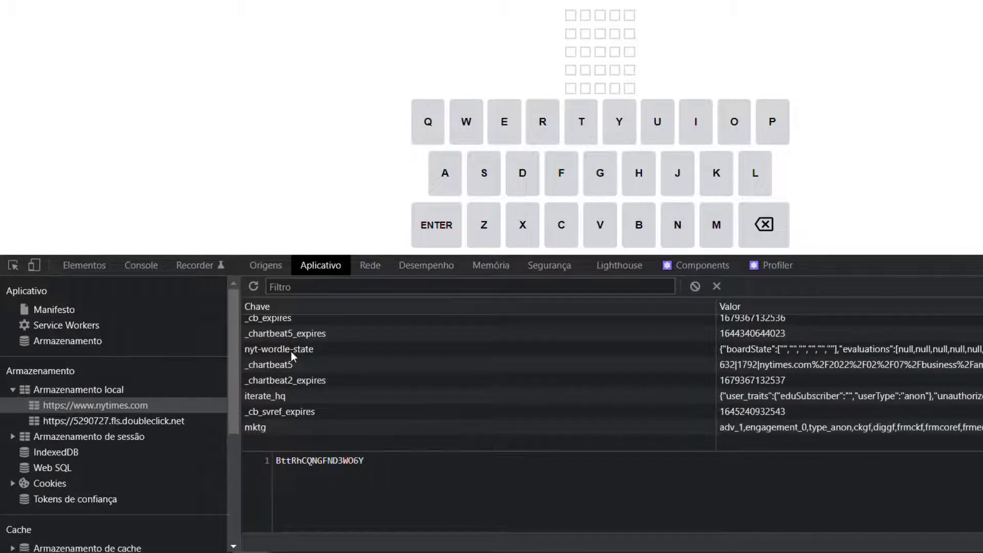
click(257, 395)
click(259, 498)
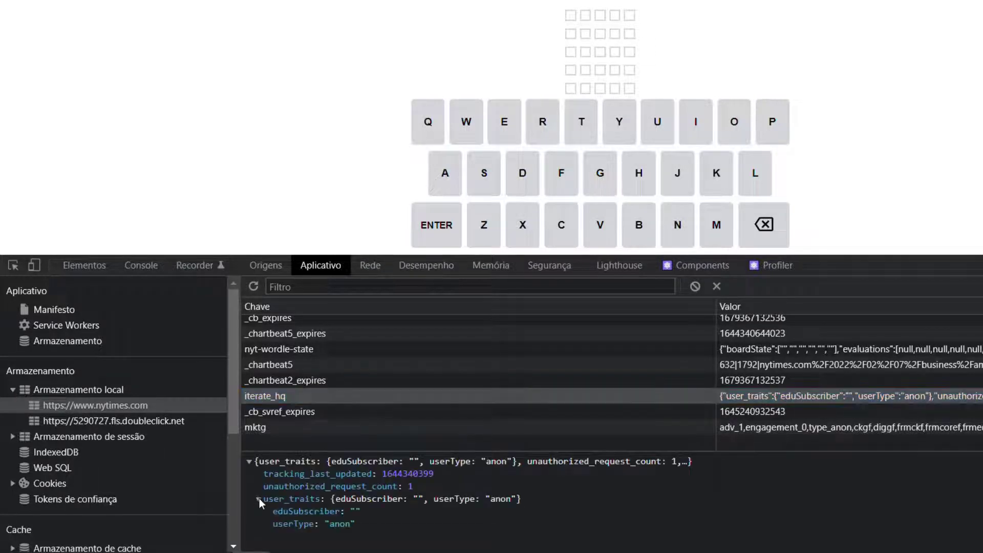
click(260, 498)
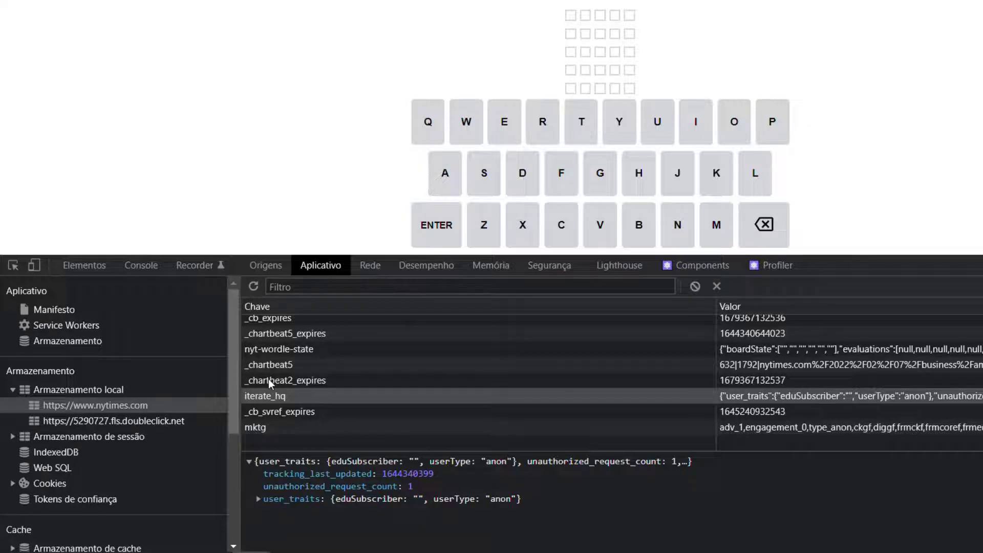
click(266, 349)
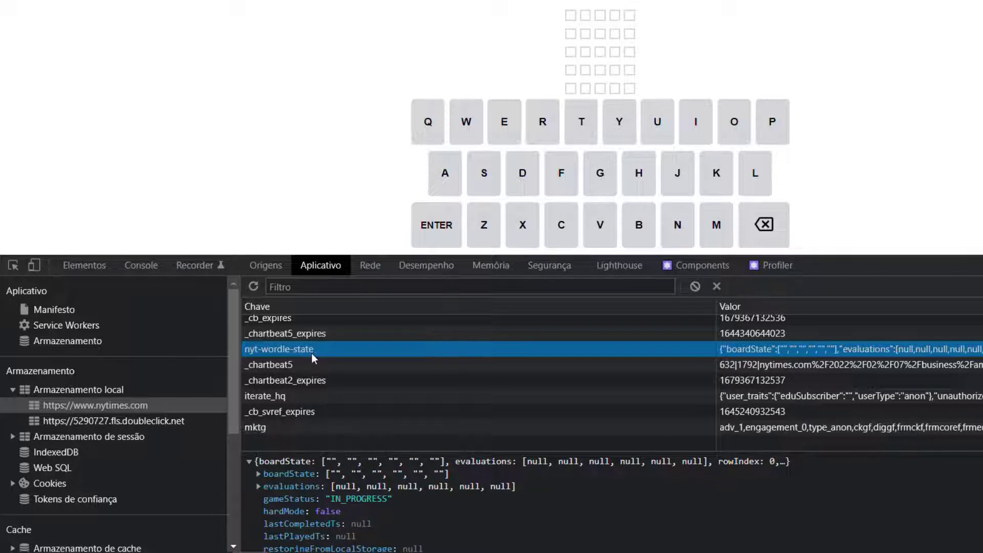
Step: Enlarge the value preview pane and expand the stored Wordle state object
drag(381, 450, 368, 354)
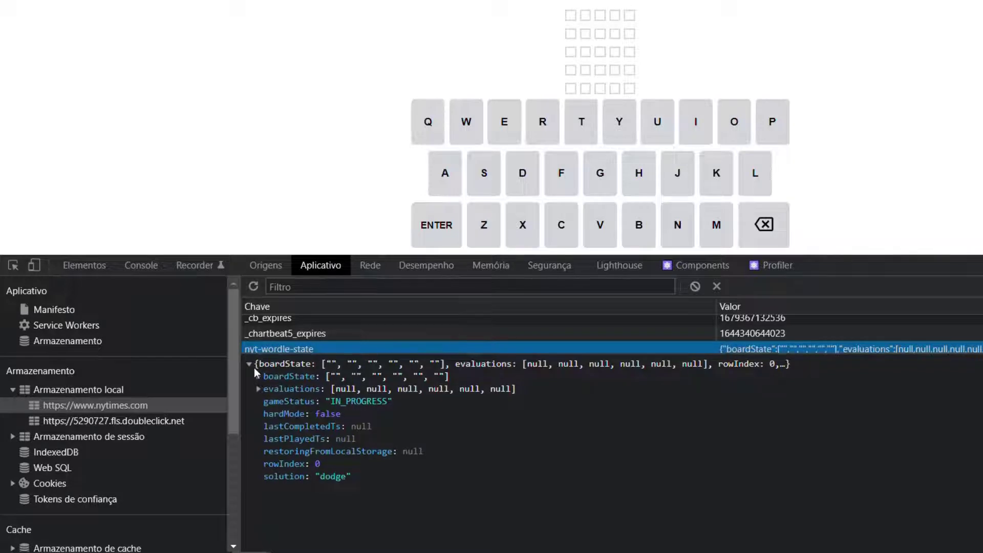
click(249, 364)
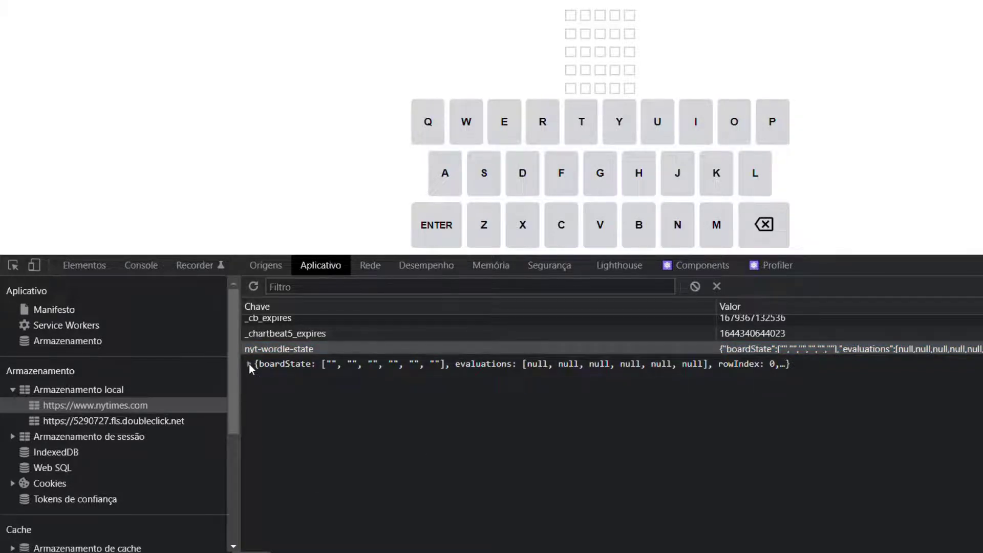
click(248, 363)
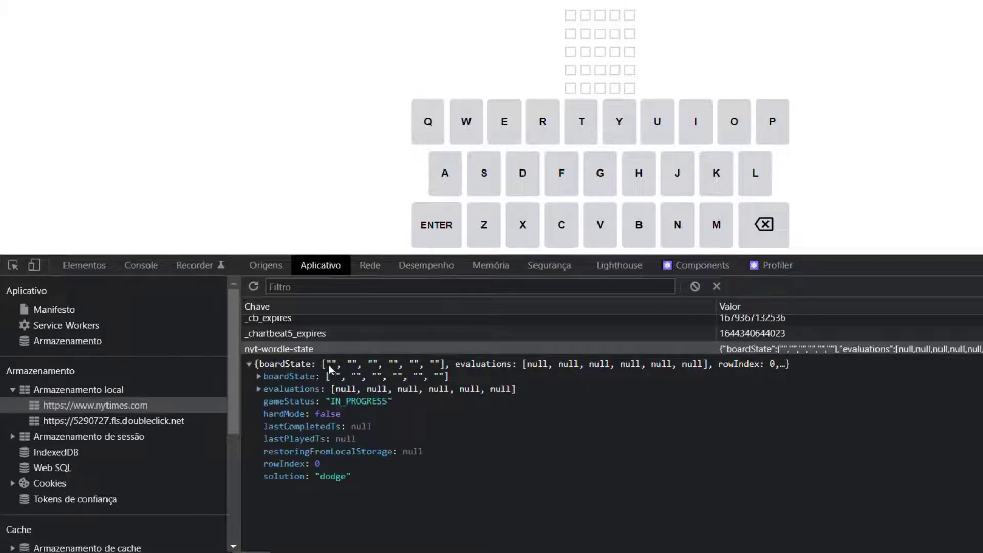
Step: Test letters Q and W on the board, erase them, and highlight the solution "dodge" line
click(430, 125)
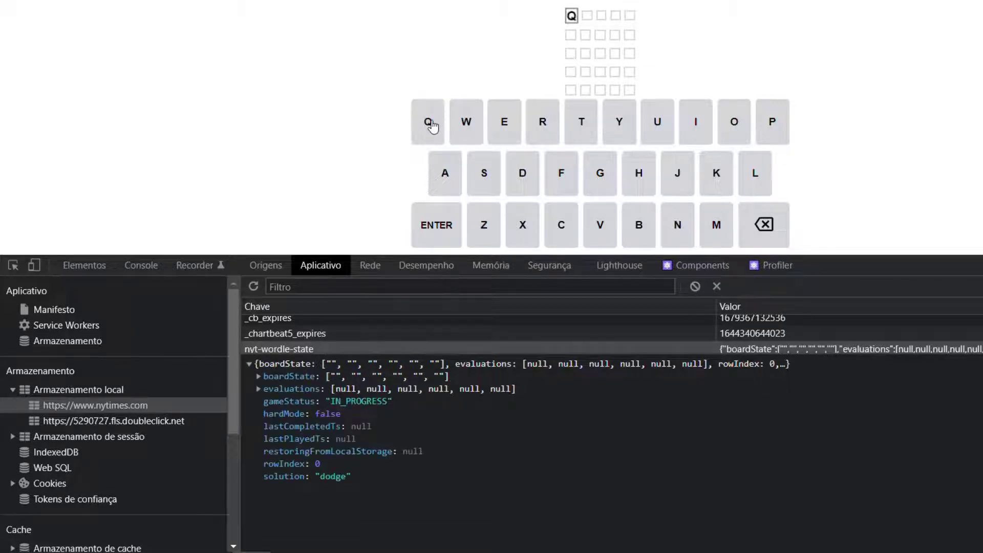
click(463, 124)
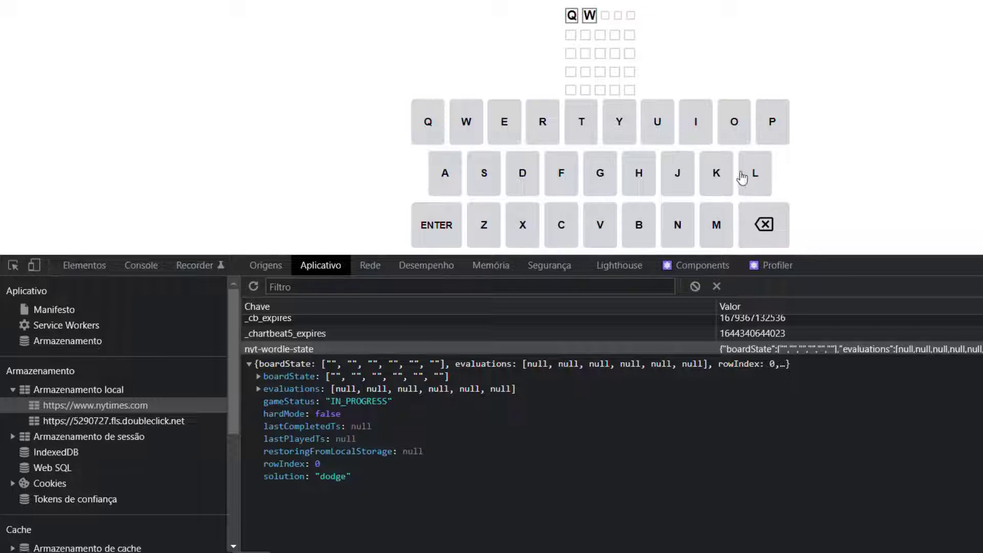
click(763, 225)
click(763, 225)
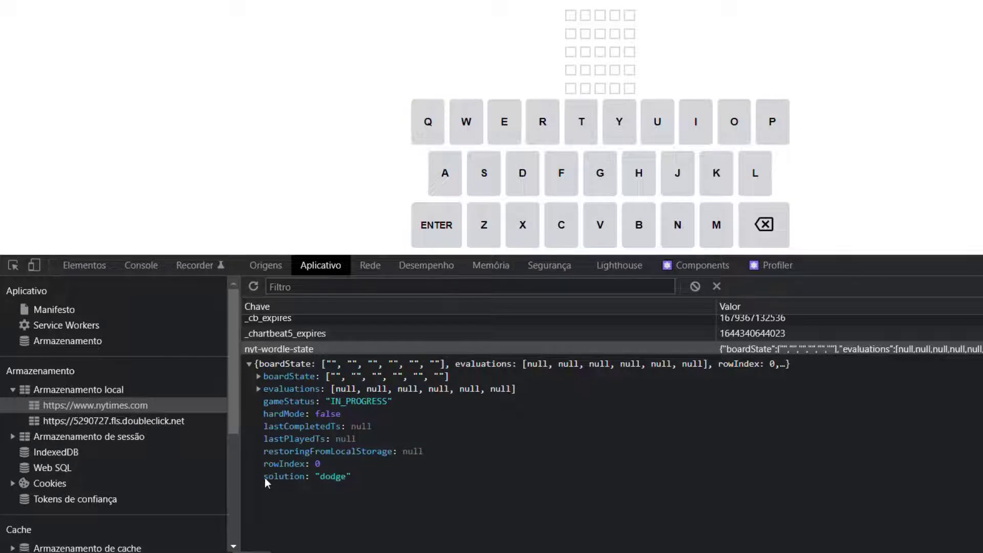
drag(323, 475, 353, 475)
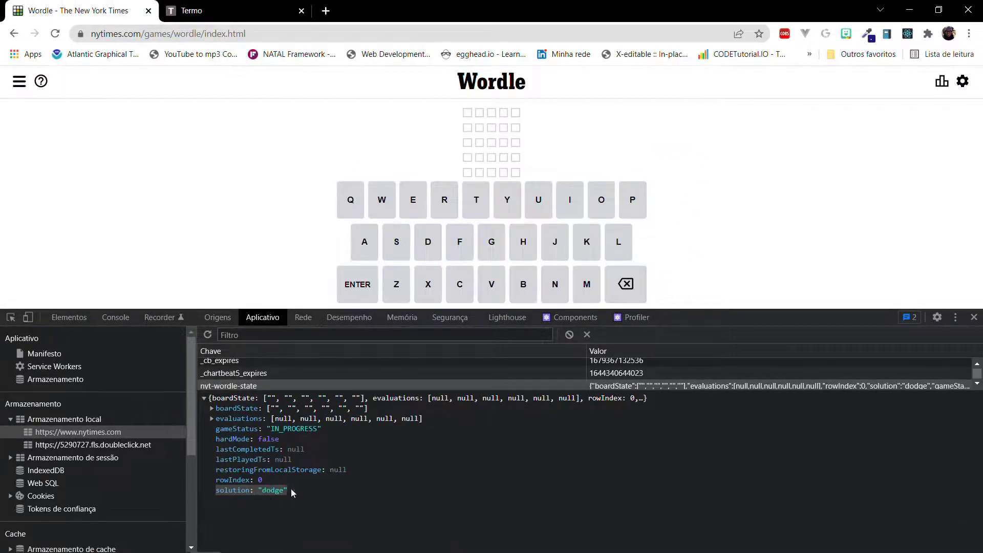
Step: Enter and submit DODGE as the first guess, then expand the stored evaluations list
click(425, 249)
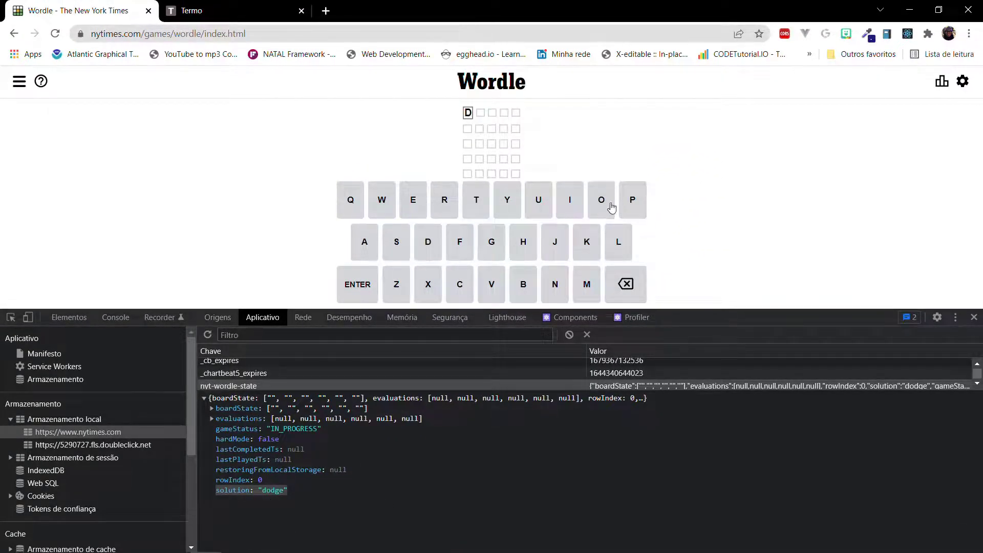
click(597, 204)
click(435, 249)
click(492, 250)
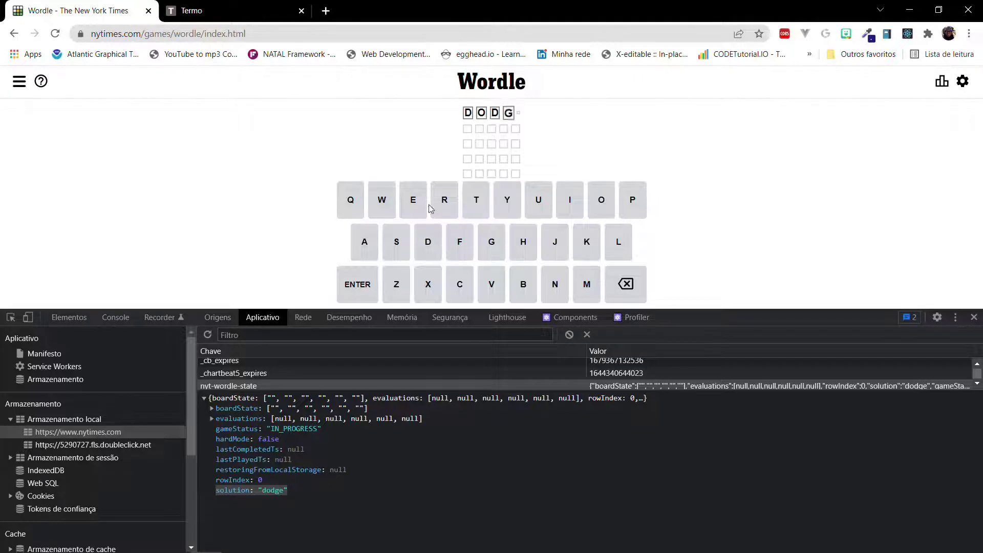
click(412, 198)
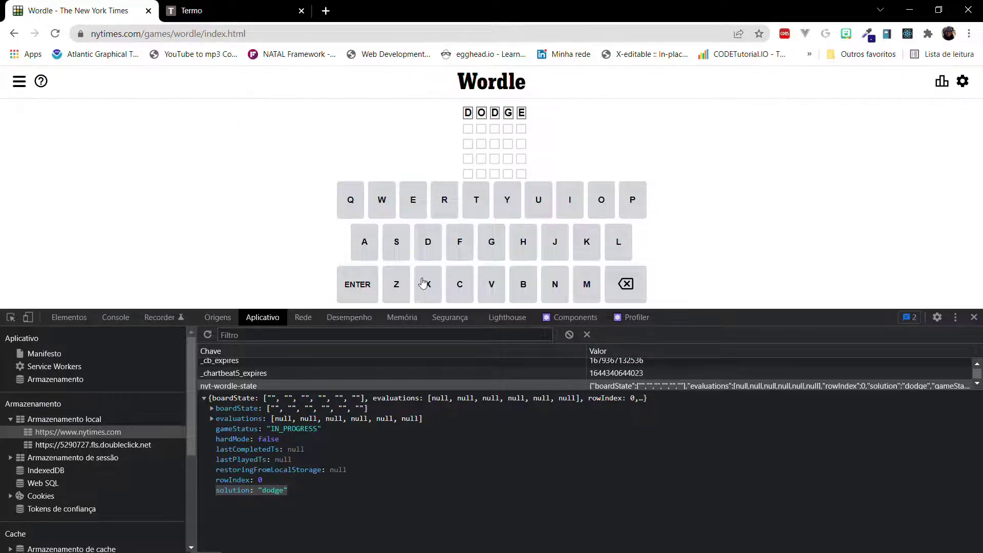
click(354, 287)
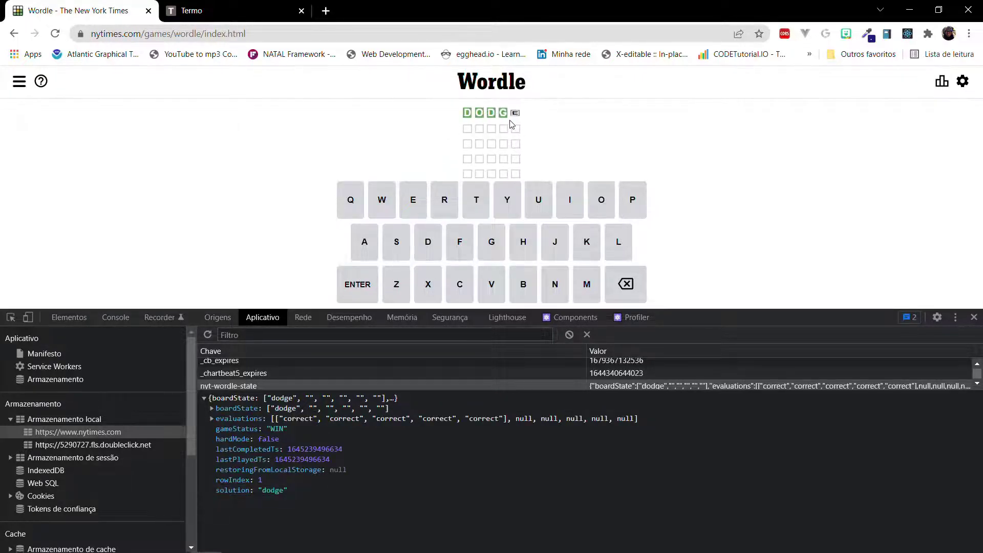
click(212, 418)
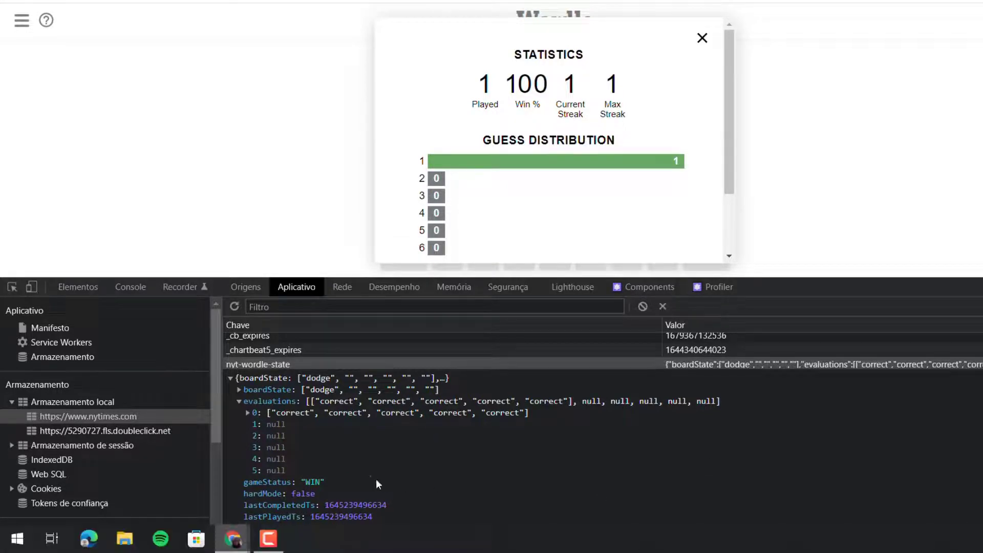
Step: Close the Statistics modal, review the stored rowIndex and solution, and reload Wordle with F5
scroll(324, 502, down, 1)
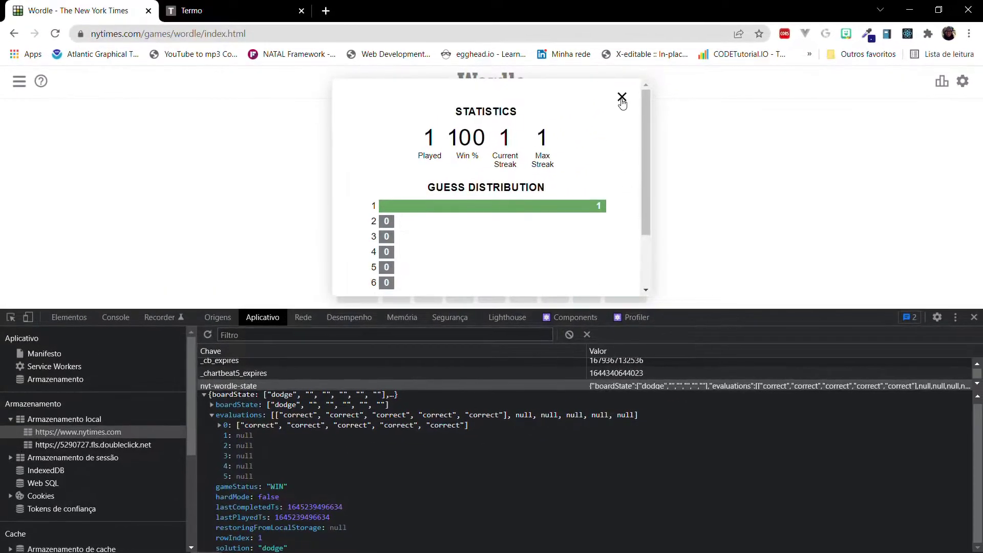
click(623, 96)
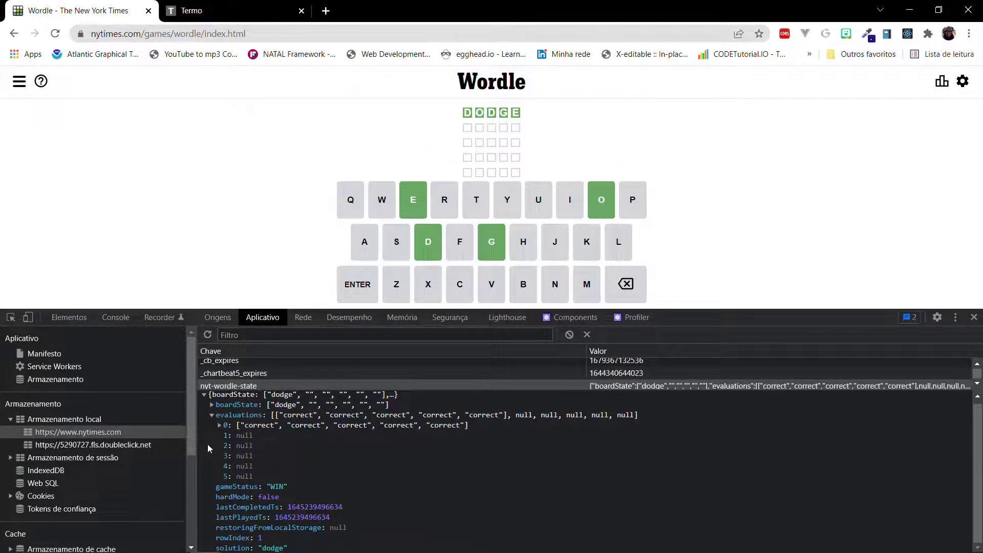
click(204, 395)
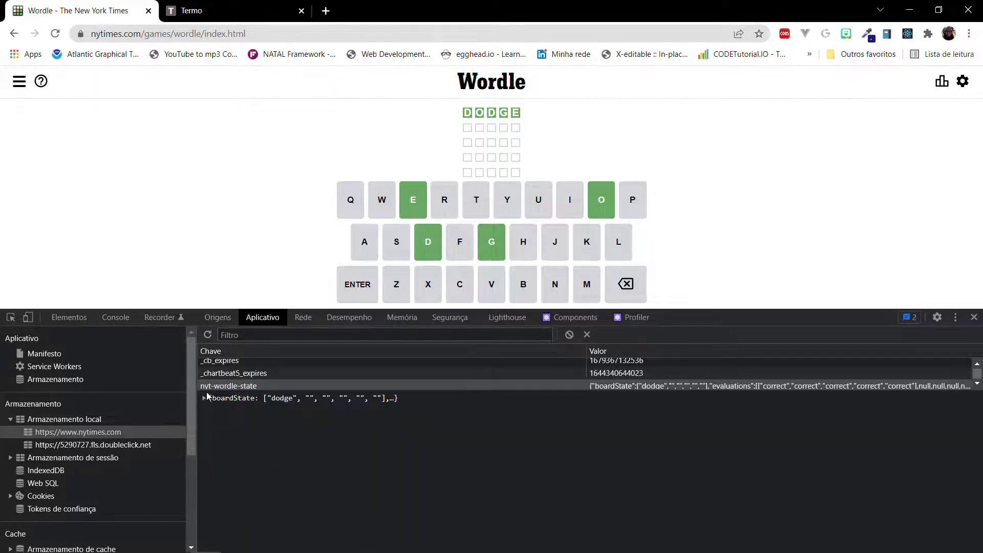
click(204, 397)
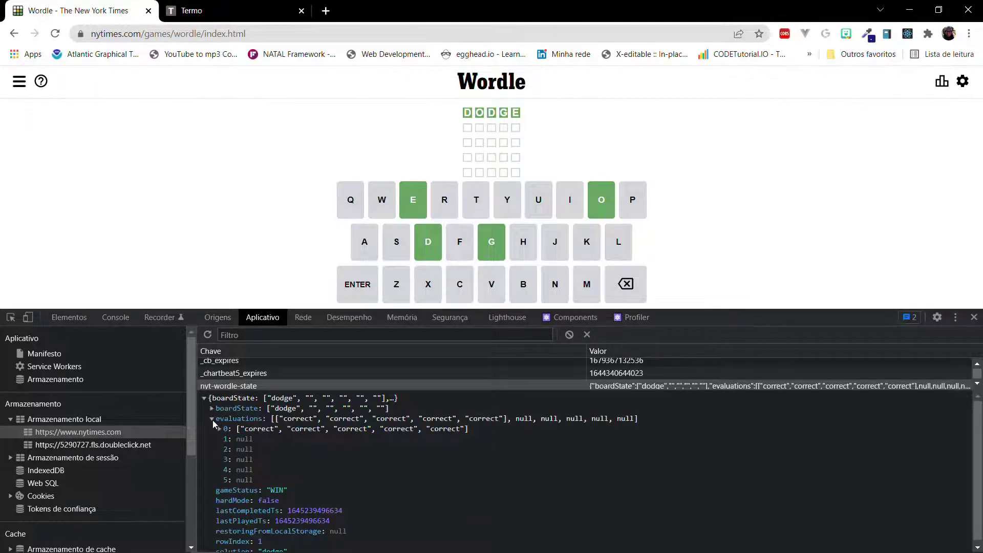
click(212, 418)
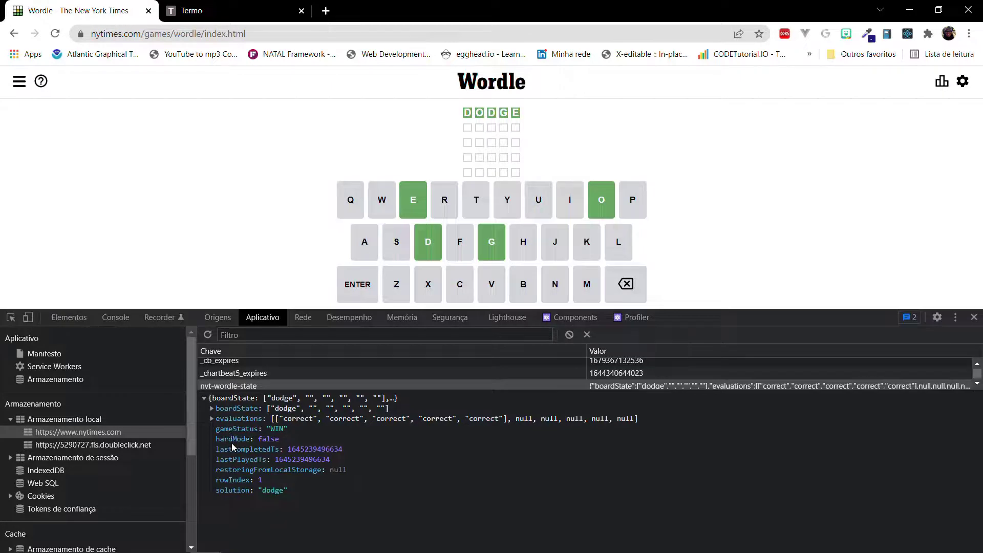
drag(287, 492, 258, 480)
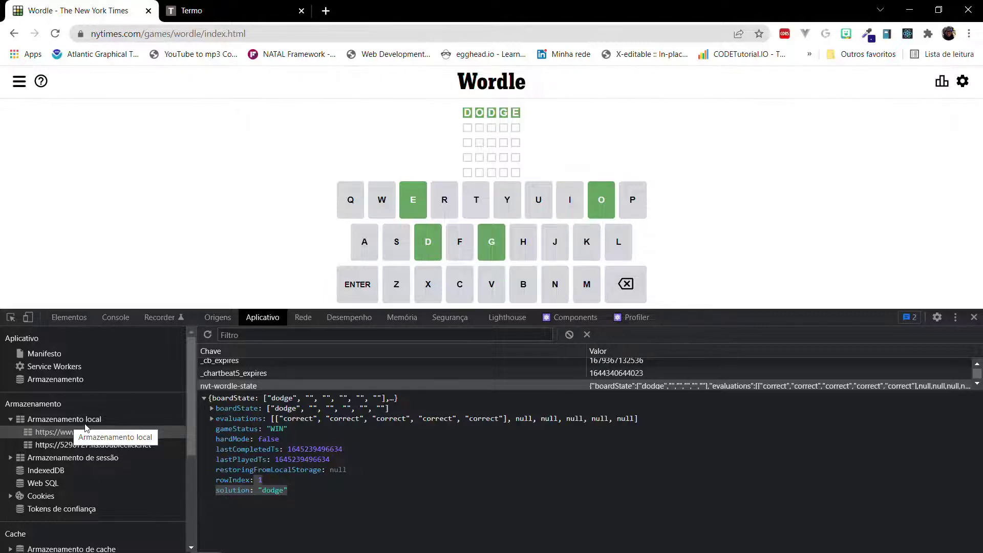
key(F5)
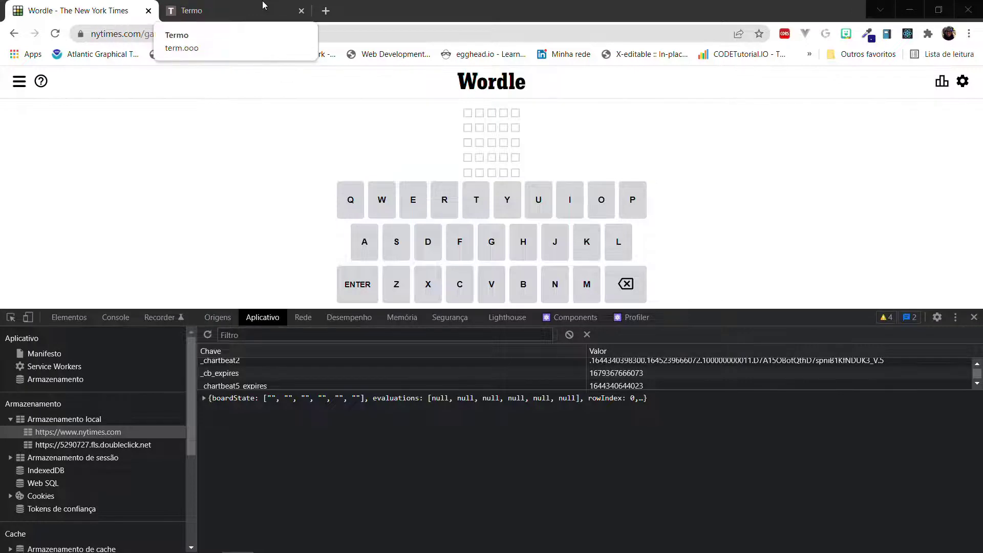
Step: Switch to the Termo tab and open DevTools beneath its empty board
click(223, 5)
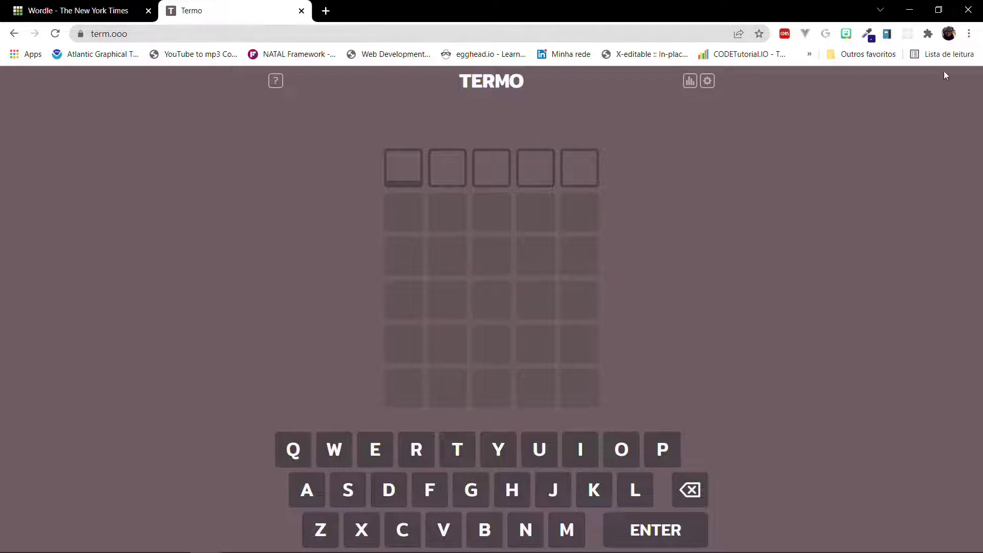
click(967, 35)
mouse_move(832, 215)
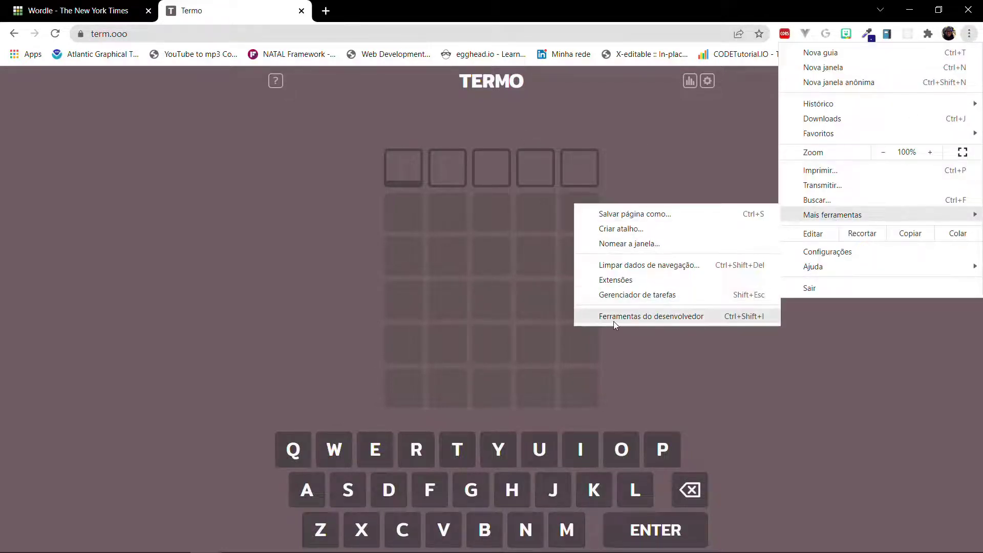
click(613, 321)
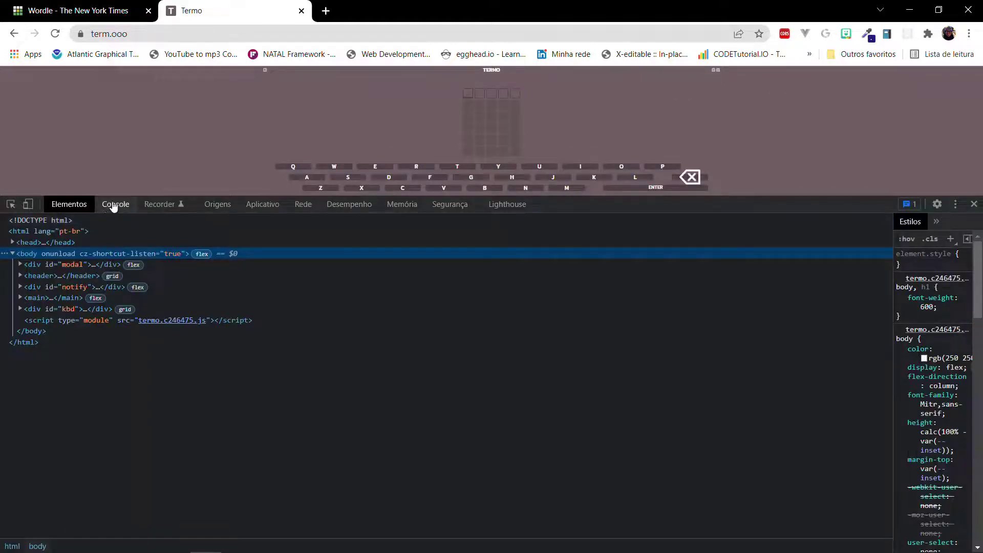
Step: Open the Application panel and browse term.ooo's session storage entries
click(113, 206)
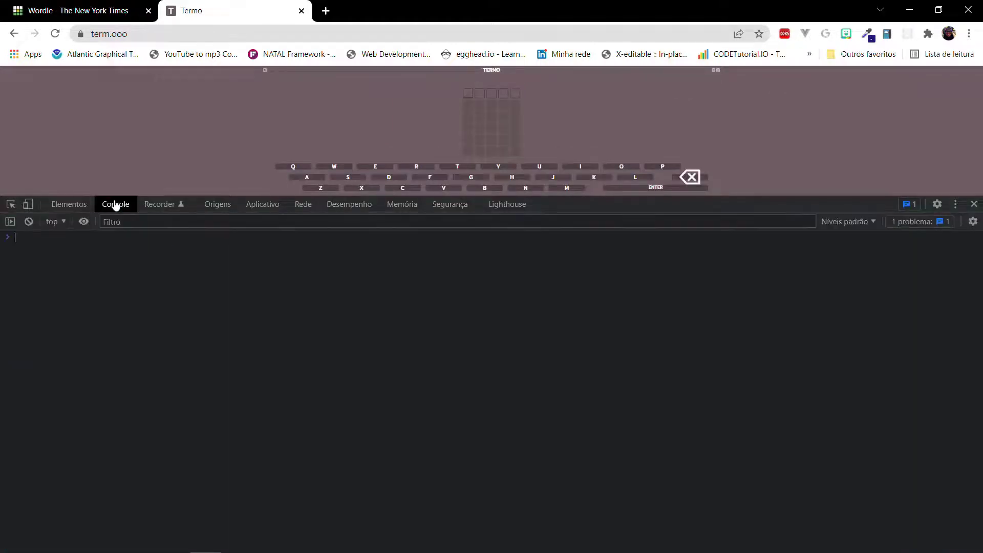
click(252, 205)
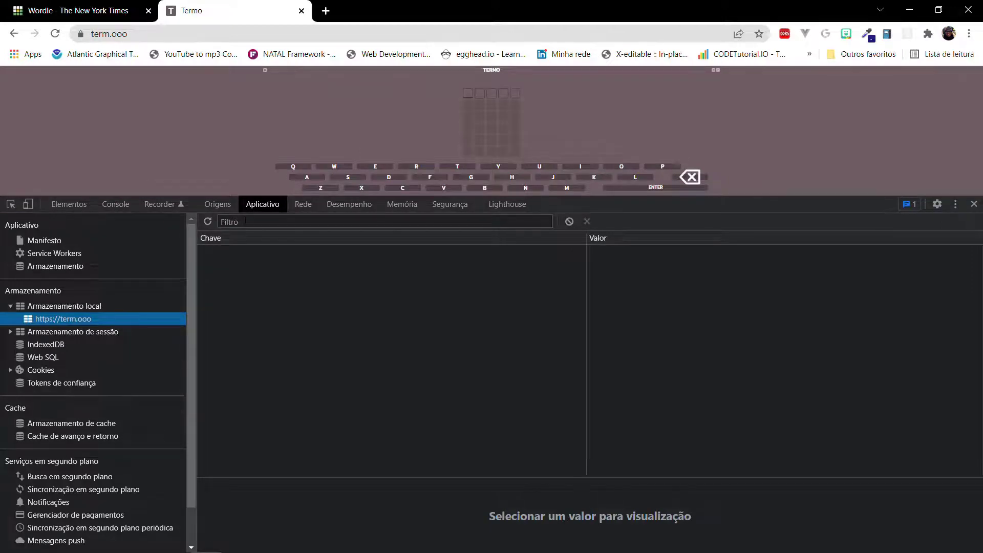
click(45, 332)
click(46, 323)
click(311, 281)
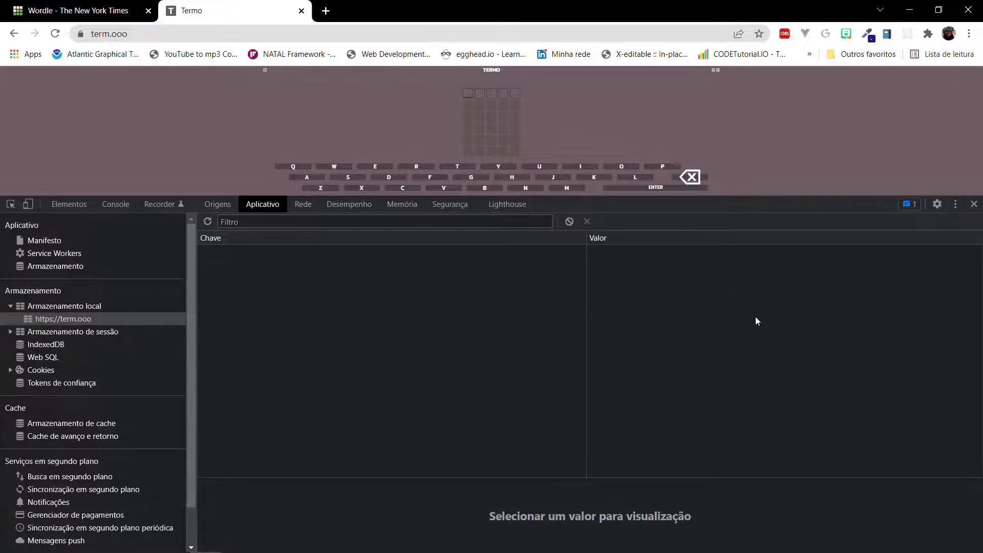
click(44, 331)
click(10, 332)
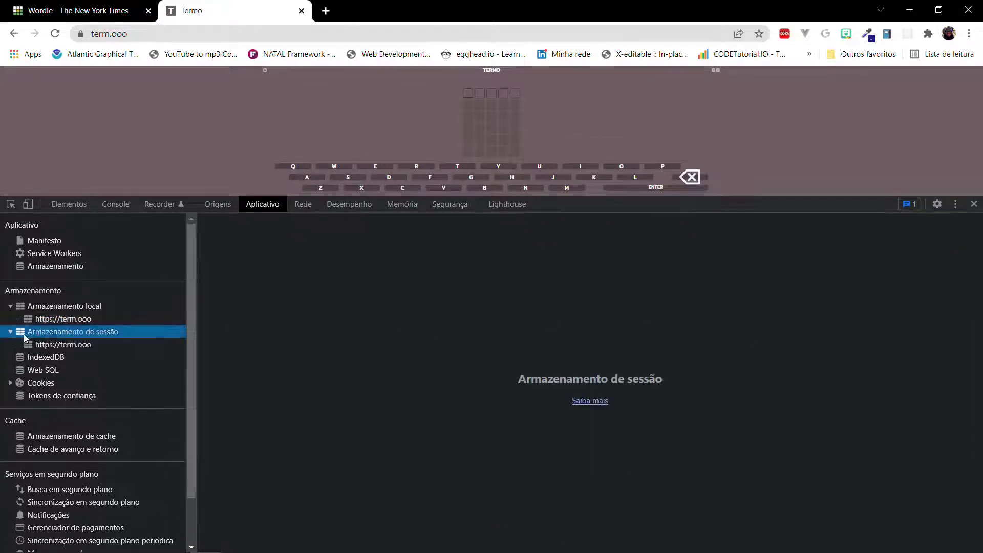
click(38, 344)
Step: Return to term.ooo's empty local storage and drag the DevTools divider down
click(51, 320)
click(53, 345)
click(59, 321)
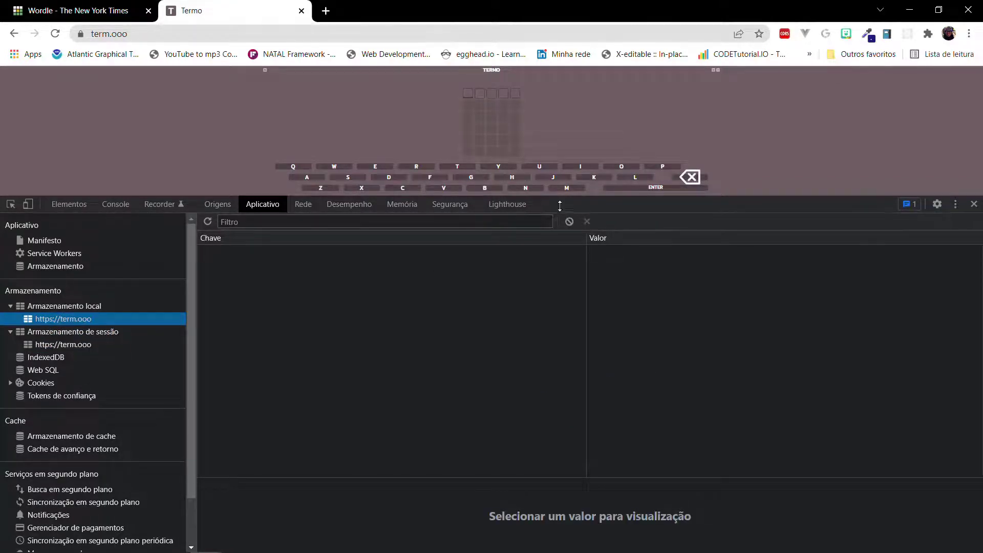
drag(560, 197, 557, 303)
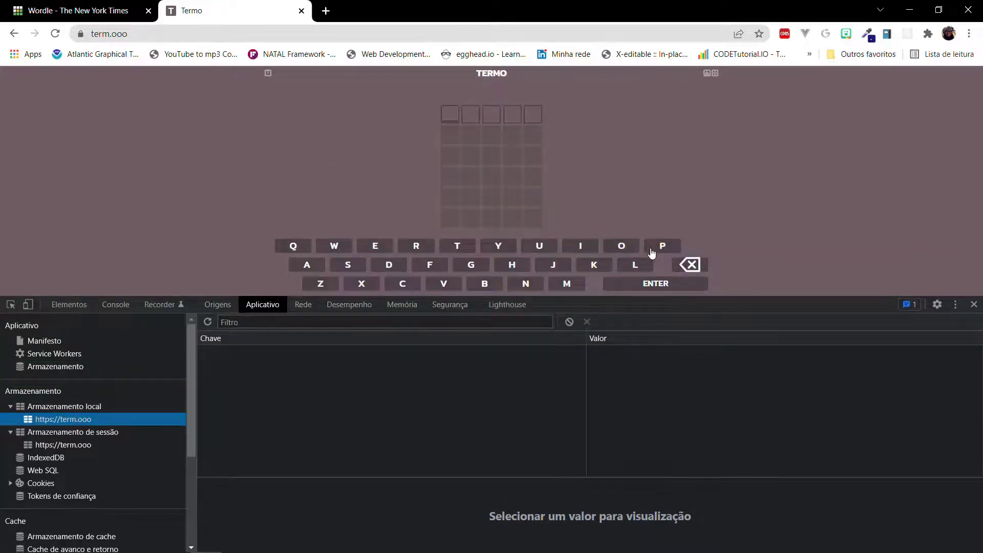
Step: Try out letters A, U and L in Termo's first row, then erase them
click(307, 265)
click(522, 248)
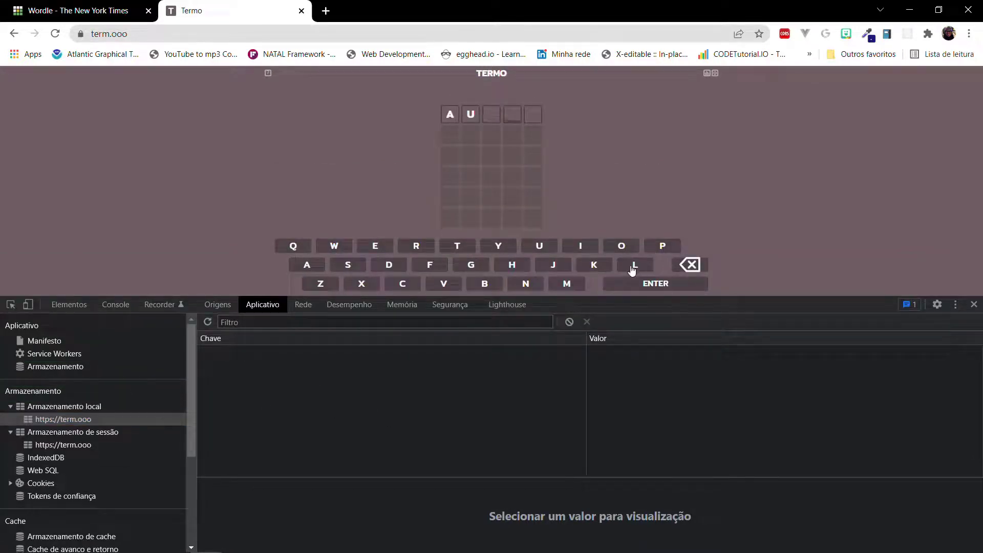
click(634, 267)
click(699, 265)
click(699, 265)
click(698, 265)
click(308, 266)
Step: Submit PAULO as the first guess and open the termo entry showing solution "fatal"
click(689, 264)
click(664, 246)
click(307, 266)
click(542, 247)
click(637, 266)
click(623, 248)
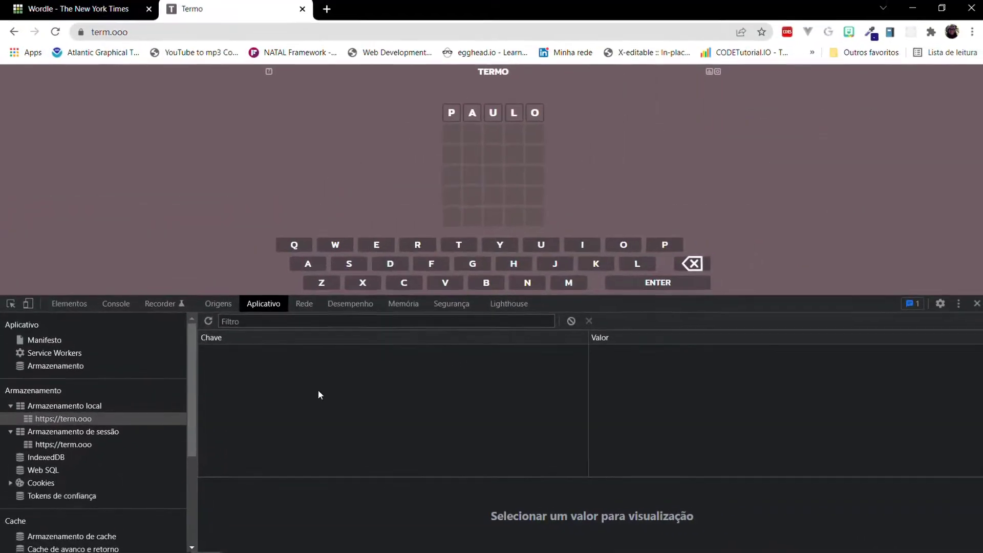
click(663, 284)
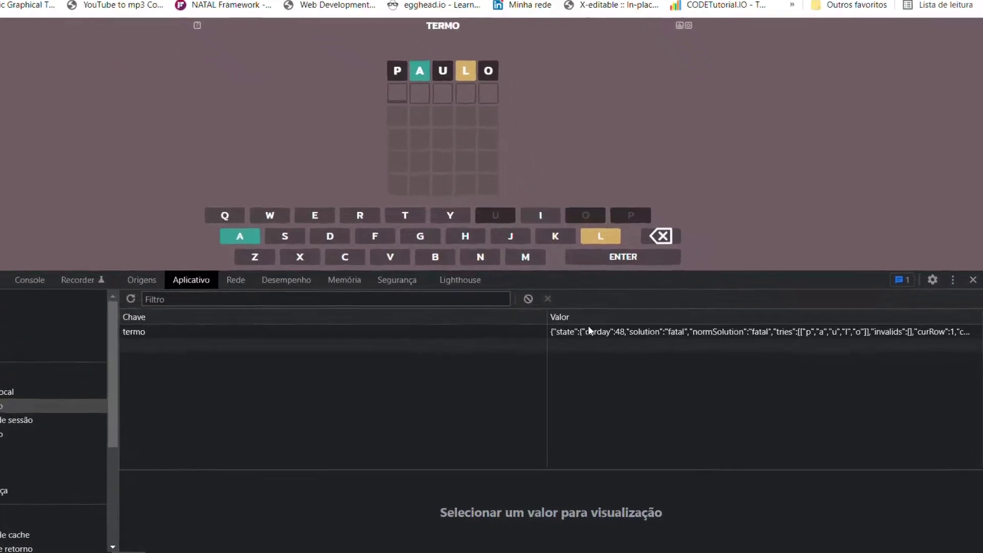
click(539, 309)
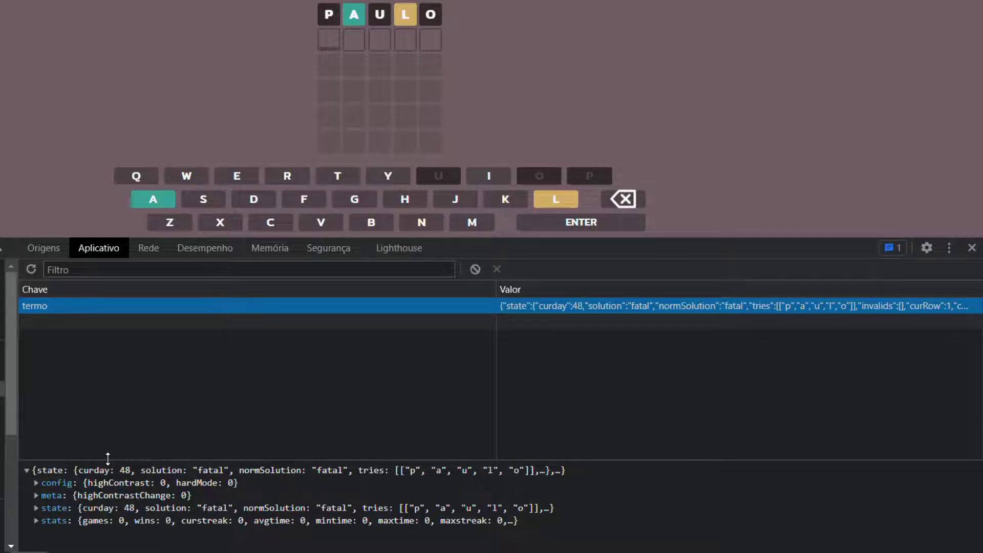
mouse_move(106, 459)
mouse_down()
mouse_move(94, 352)
mouse_move(220, 367)
mouse_up()
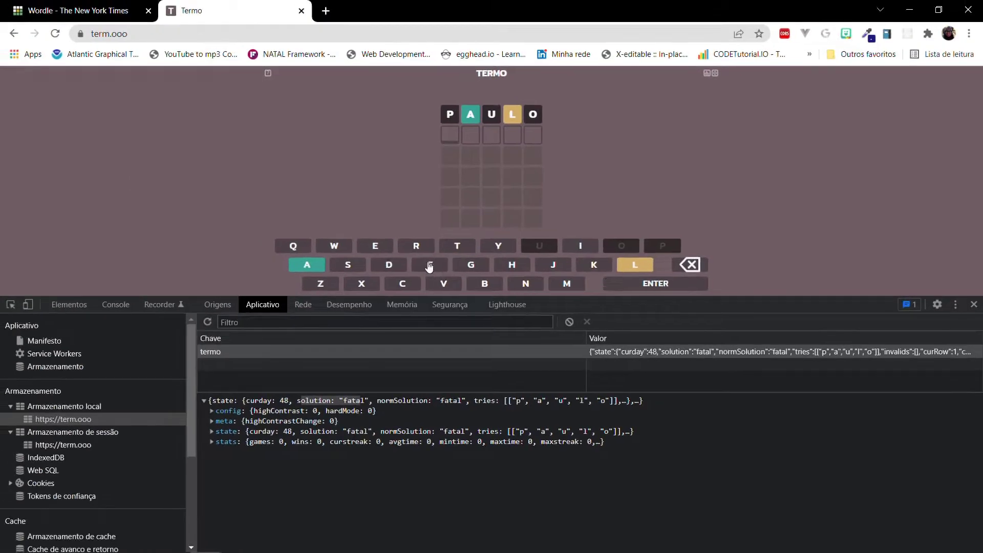
Step: Spell and submit FATAL to win Termo, then go back to the Wordle tab
click(430, 265)
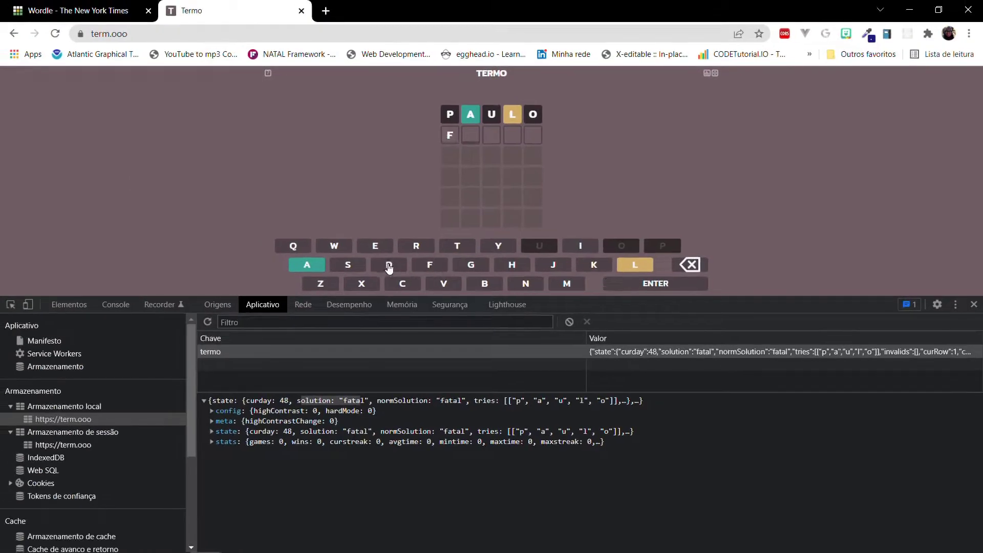
click(307, 264)
click(458, 250)
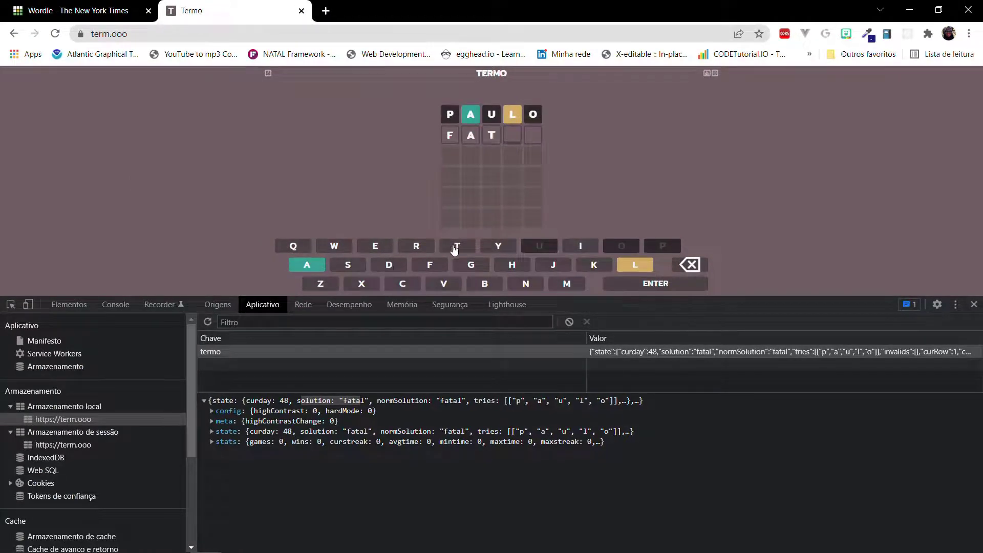
click(310, 266)
click(633, 265)
click(643, 285)
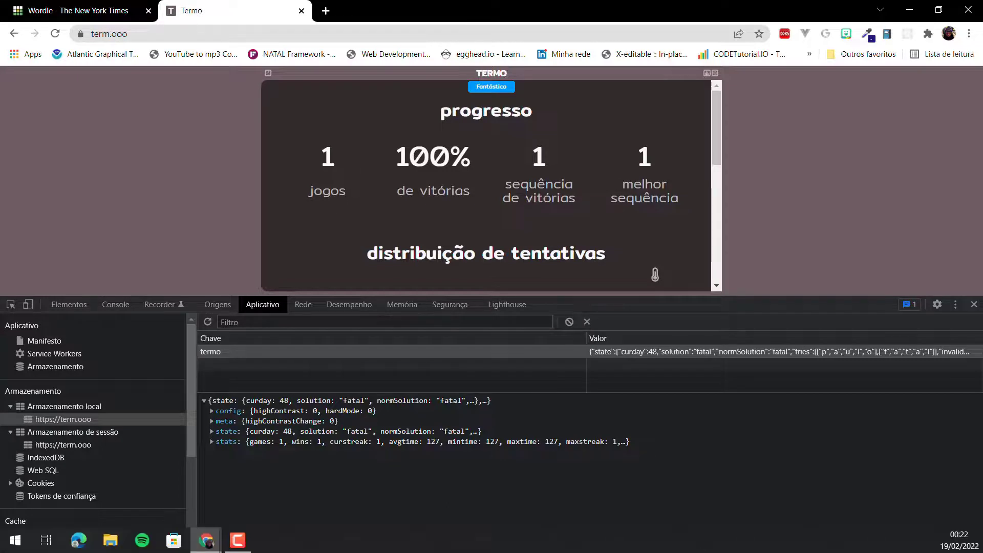
click(108, 6)
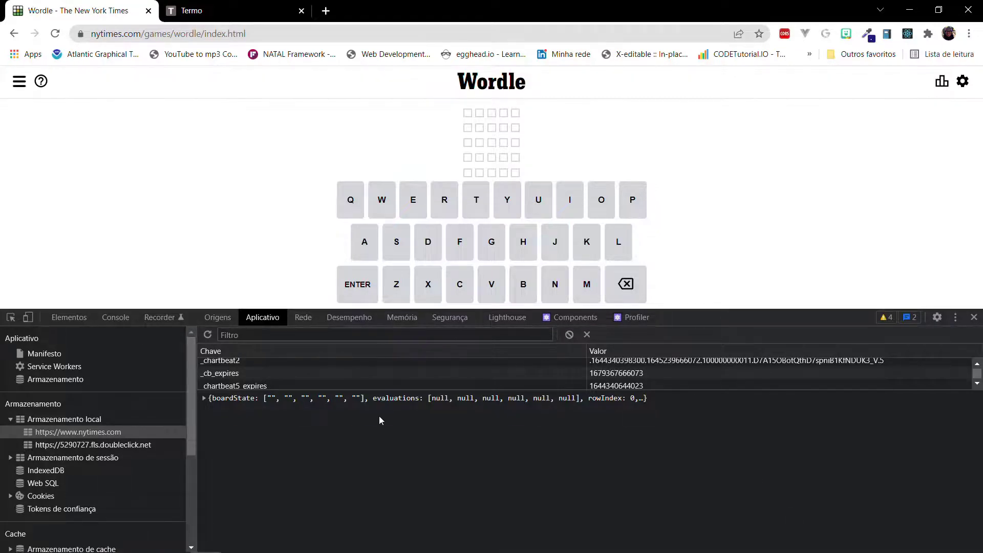
Step: Reload Wordle and expand nyt-wordle-state to read the solution "swill"
click(55, 34)
drag(269, 391, 271, 457)
click(245, 399)
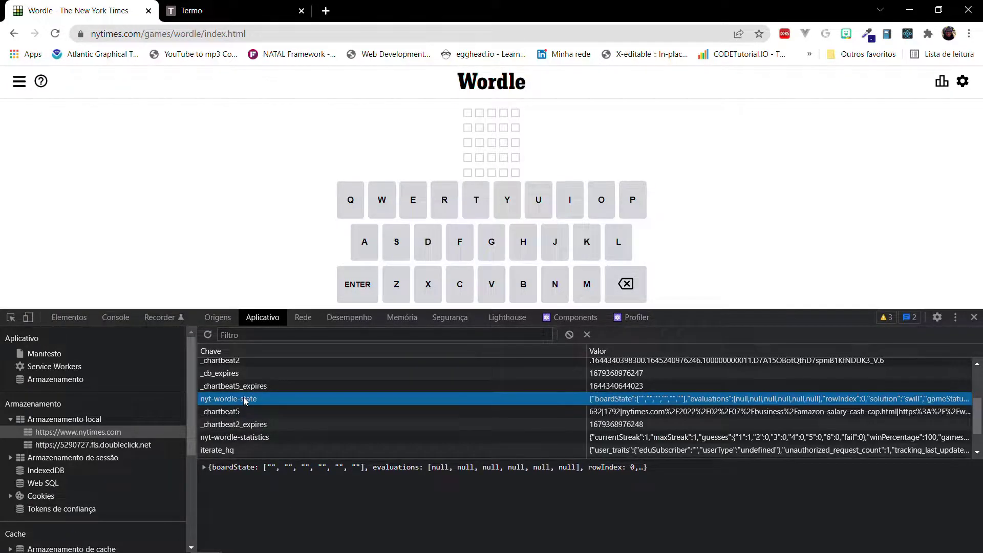
click(204, 467)
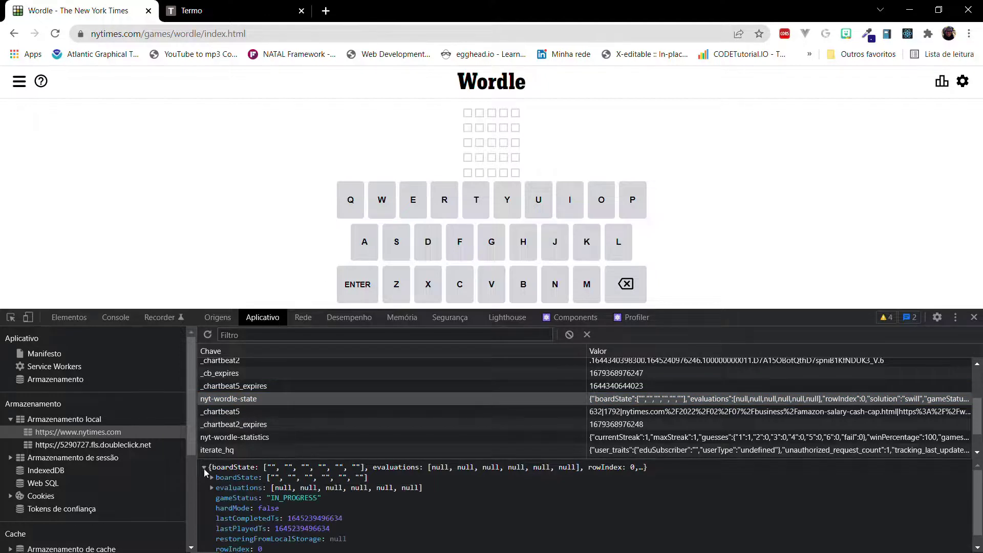
scroll(202, 491, down, 1)
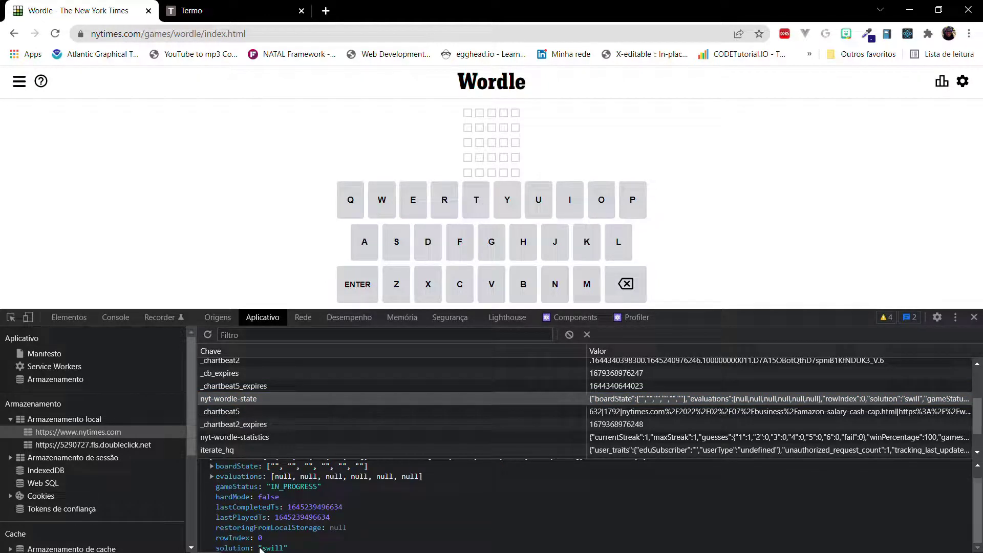
Step: Enter and submit SWILL as the first Wordle guess
click(395, 258)
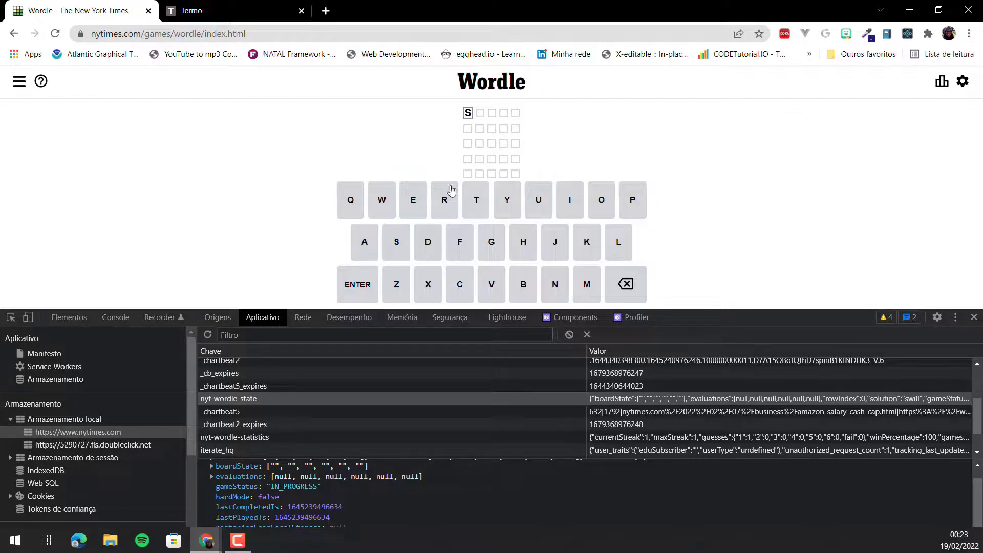
click(386, 199)
click(570, 202)
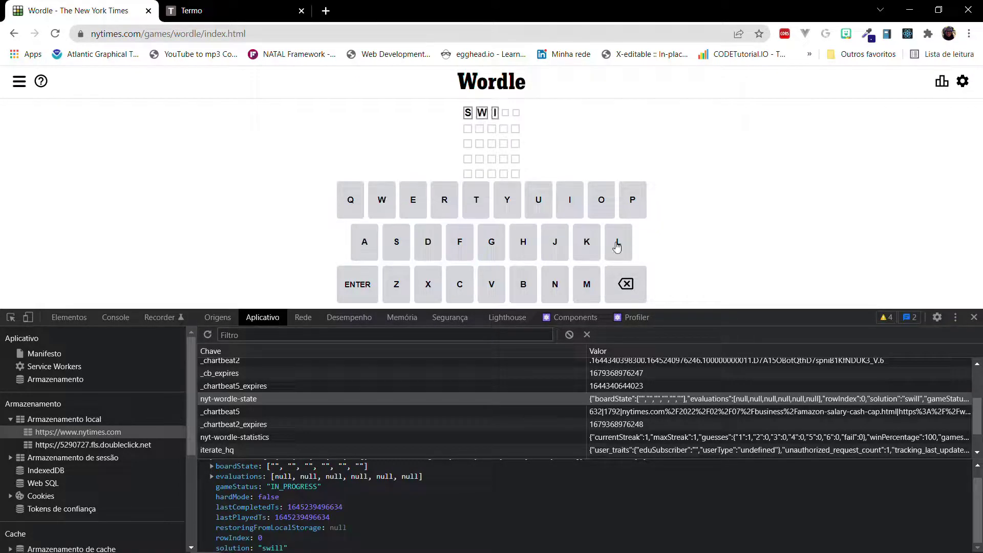
click(618, 244)
click(617, 244)
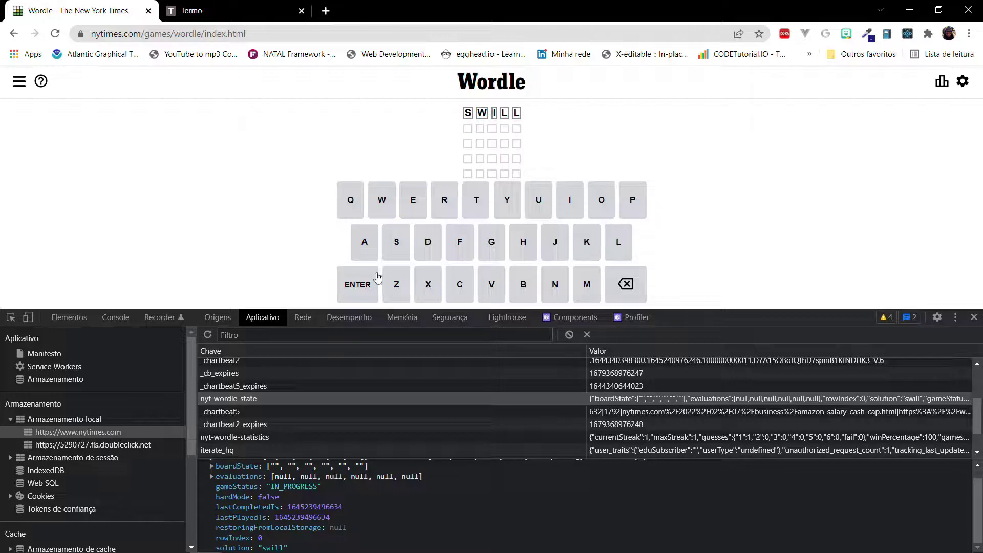
click(349, 290)
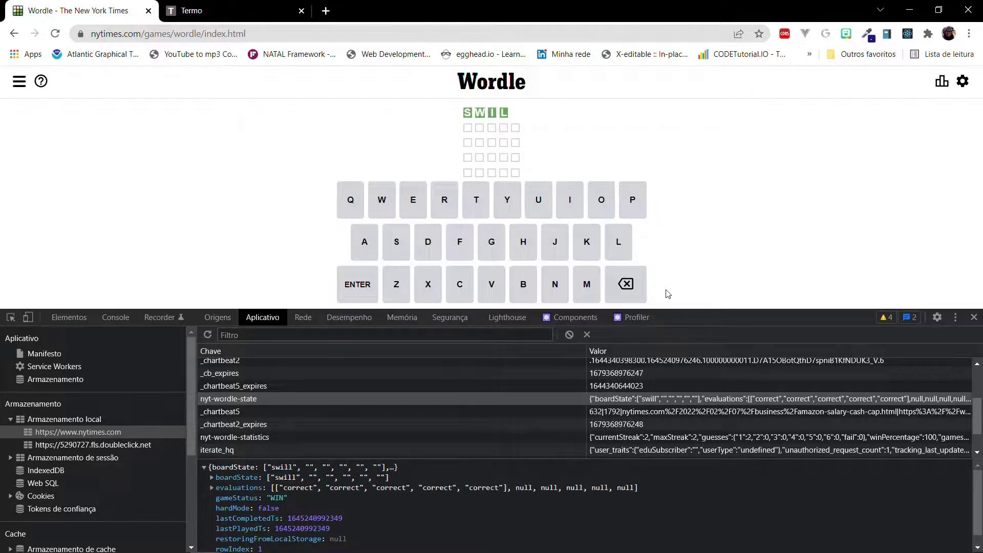
Step: Compare Wordle's stats, then close DevTools on Termo to show 1 game, 100% wins, win on guess 2
click(198, 11)
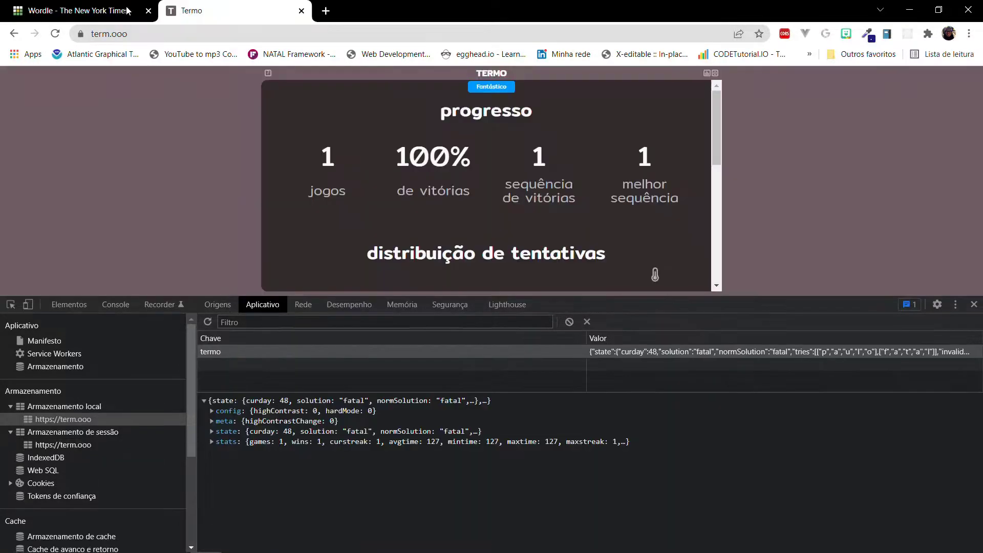
click(123, 11)
click(199, 11)
click(100, 11)
click(214, 10)
click(973, 304)
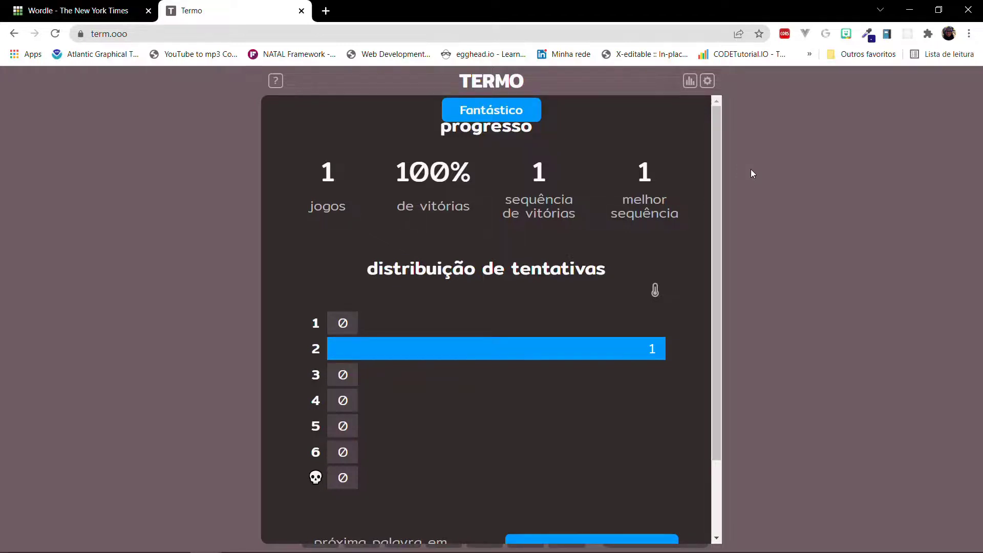
click(969, 34)
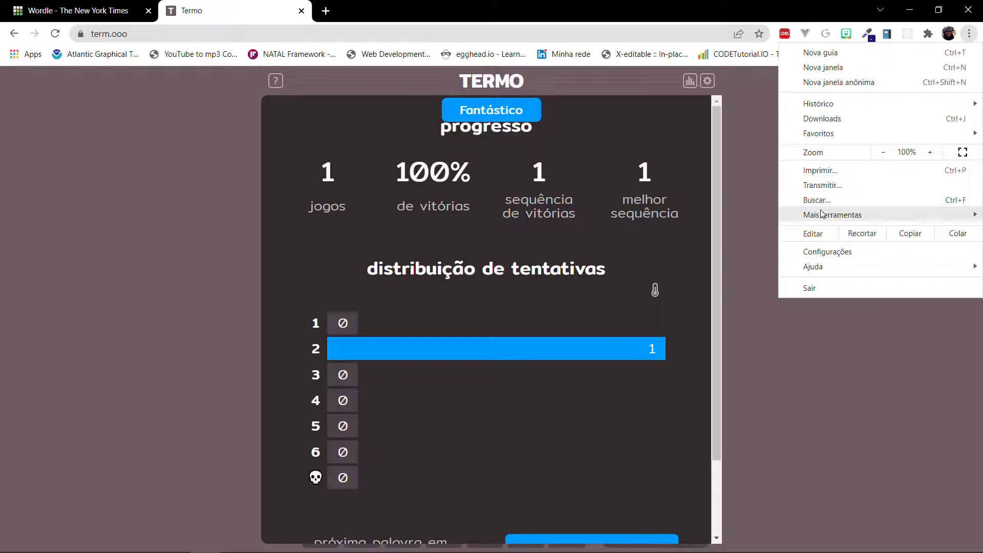
mouse_move(833, 215)
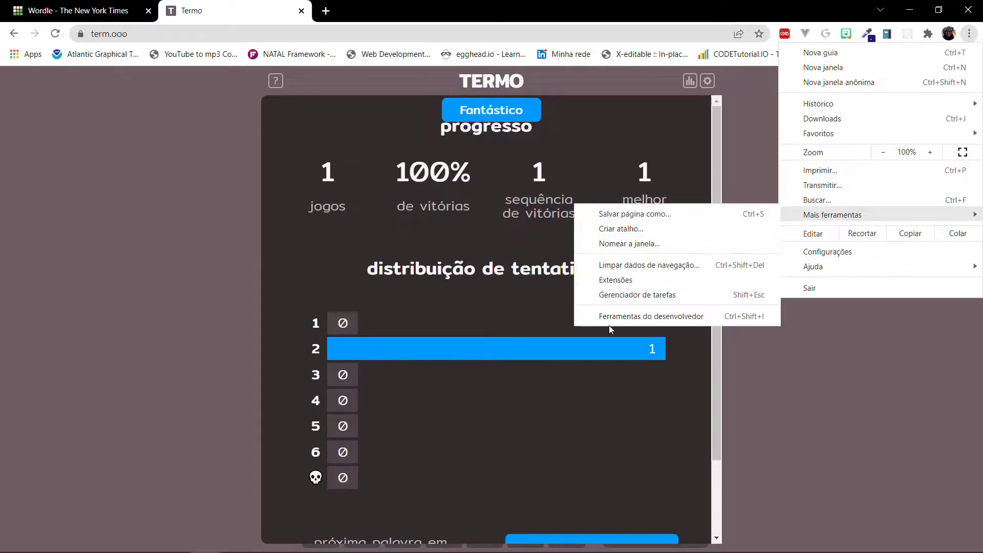
click(617, 316)
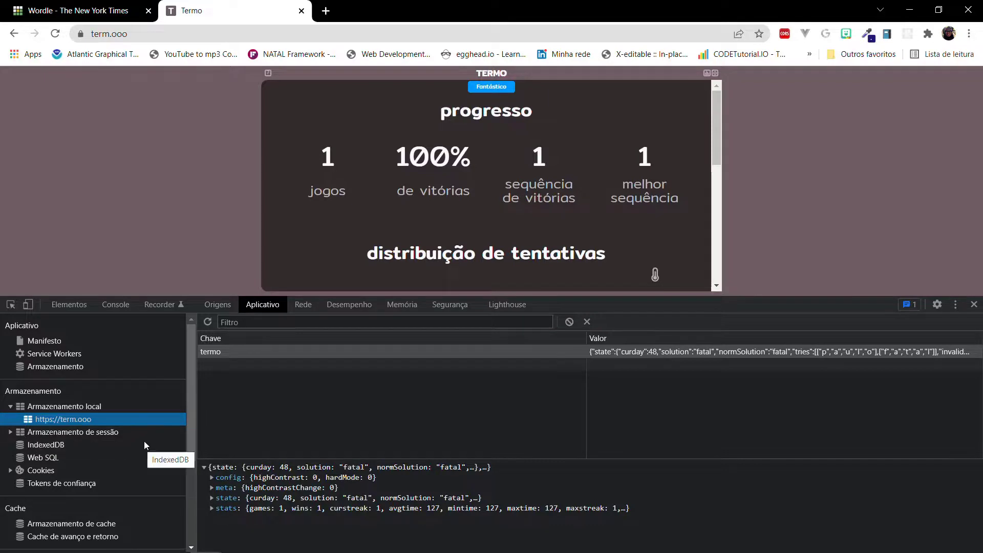
click(974, 304)
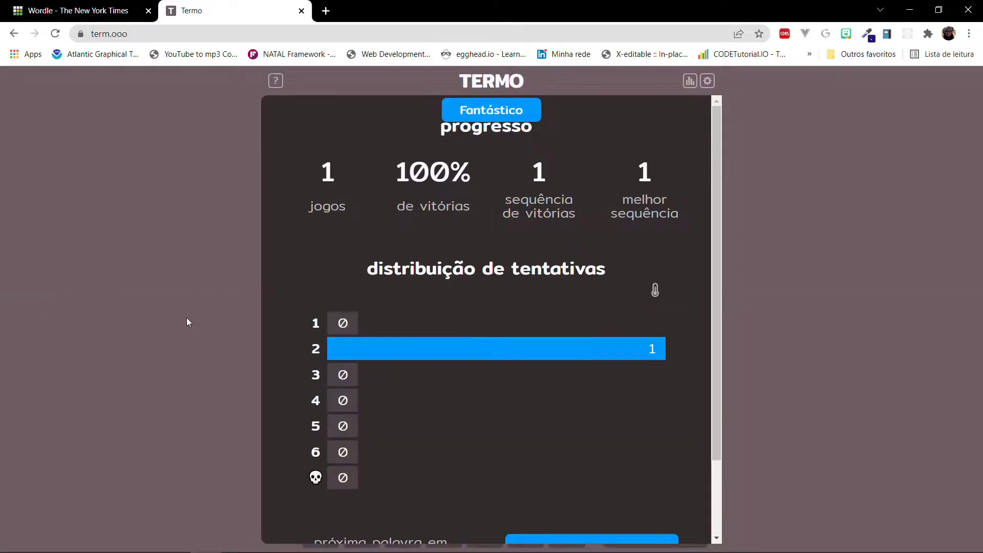